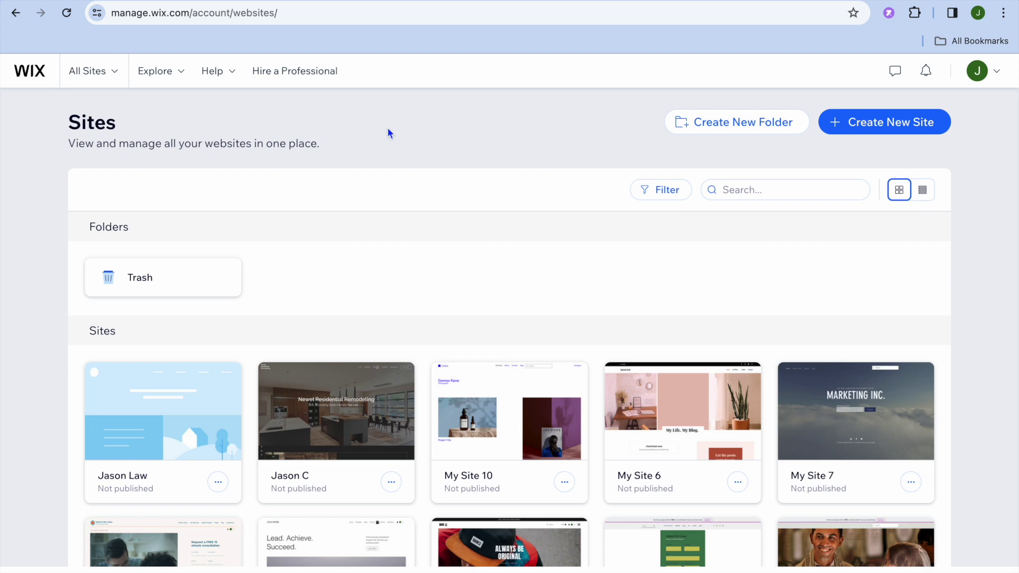
# Start a new site in the classic Wix Editor, skipping the AI setup.
pyautogui.click(855, 127)
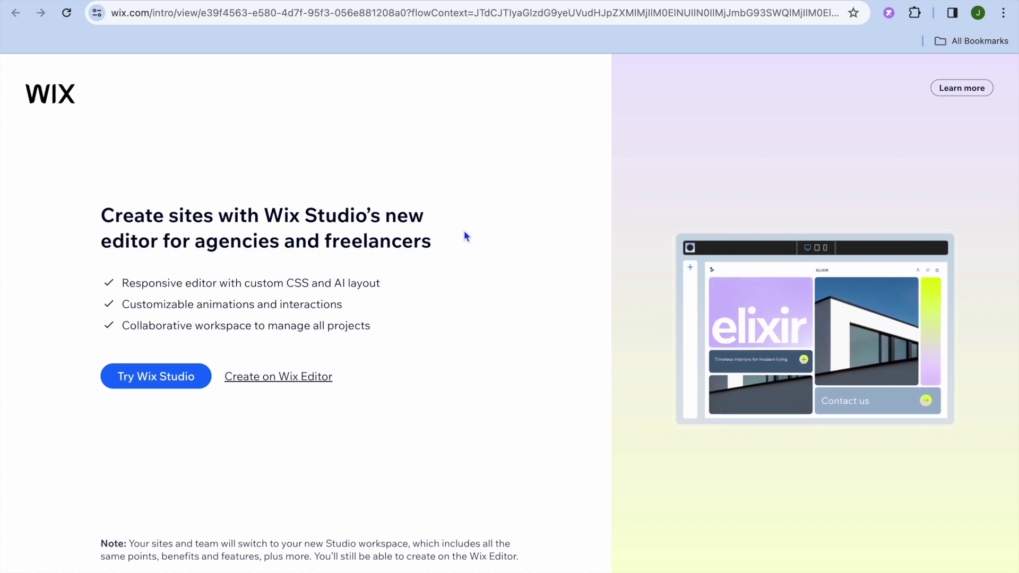
pyautogui.click(314, 380)
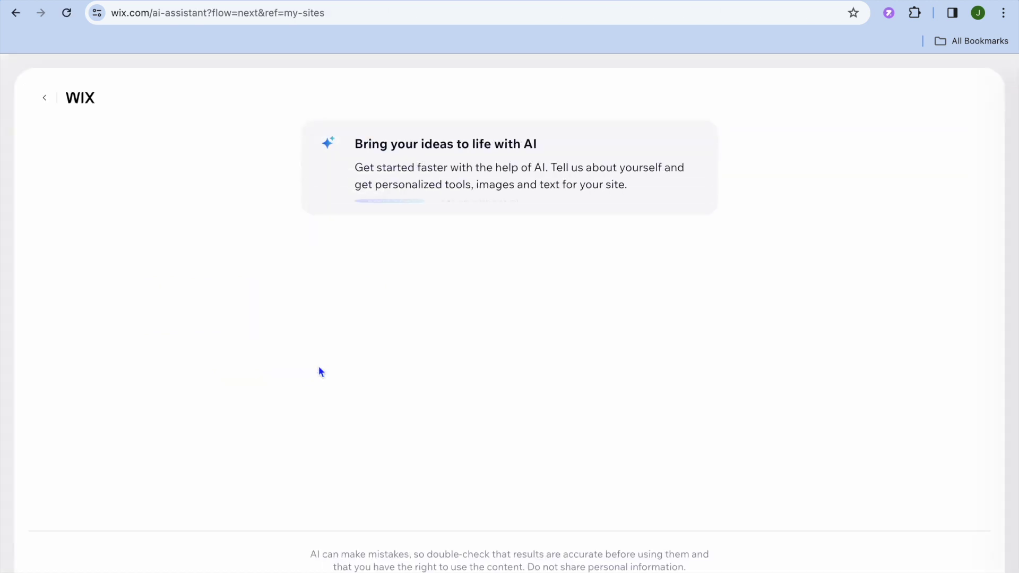
pyautogui.click(476, 214)
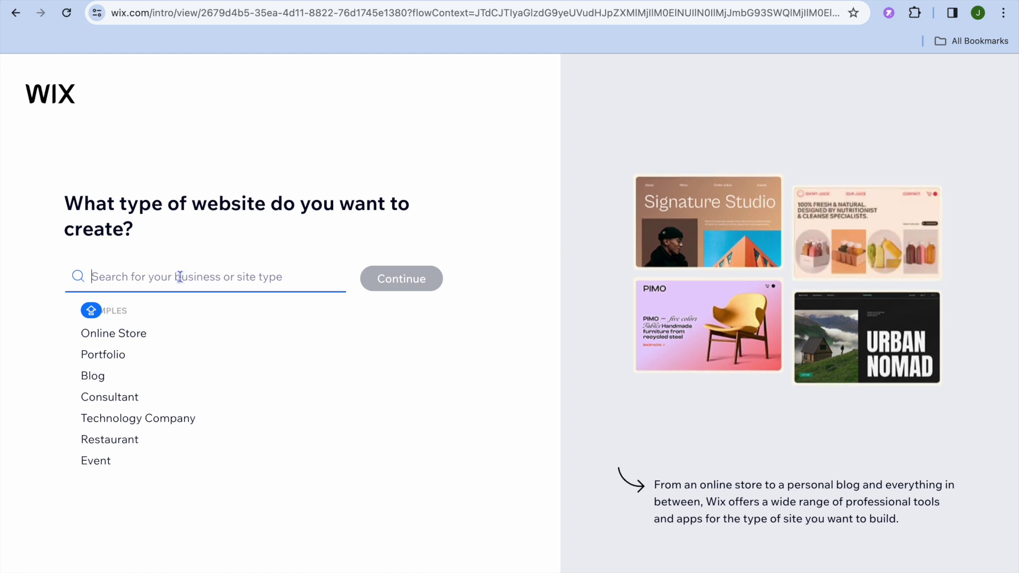
# Search site types for MEMBERSHIP and browse the suggested types.
pyautogui.write('M')
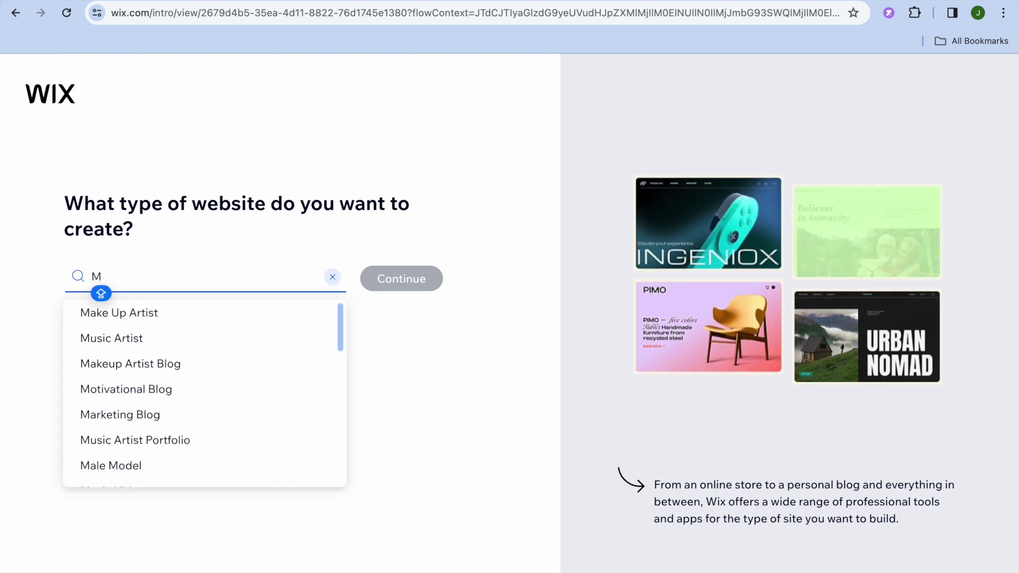
pyautogui.write('EMBER')
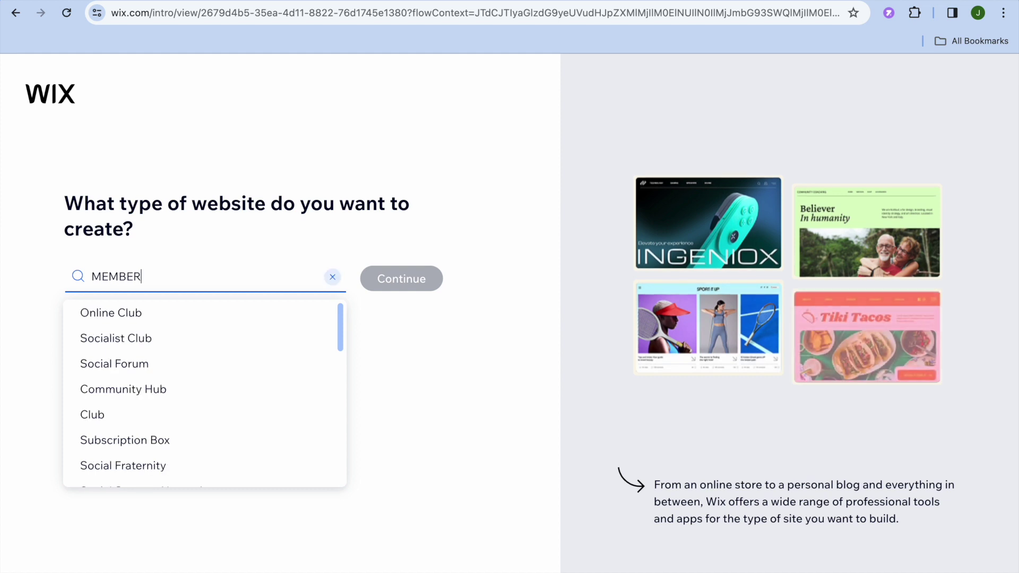
pyautogui.press('capslock')
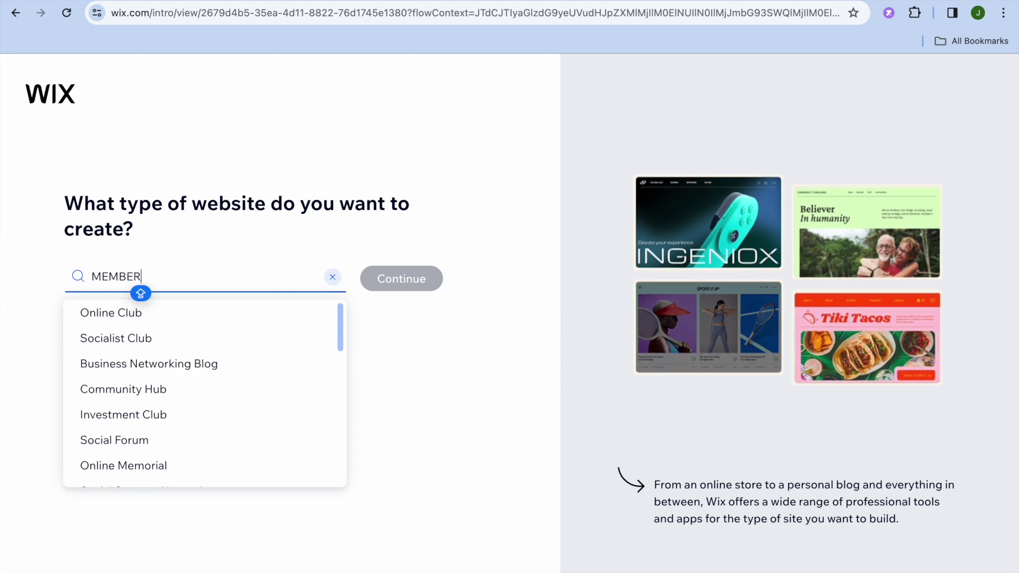
pyautogui.write('SHIP')
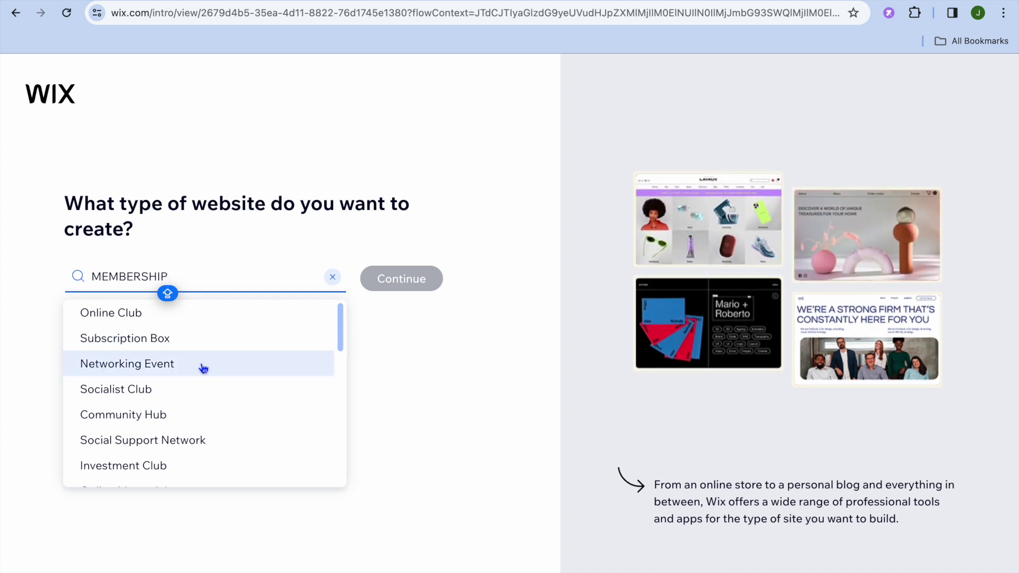
pyautogui.scroll(-1, 204, 367)
pyautogui.scroll(-4, 203, 367)
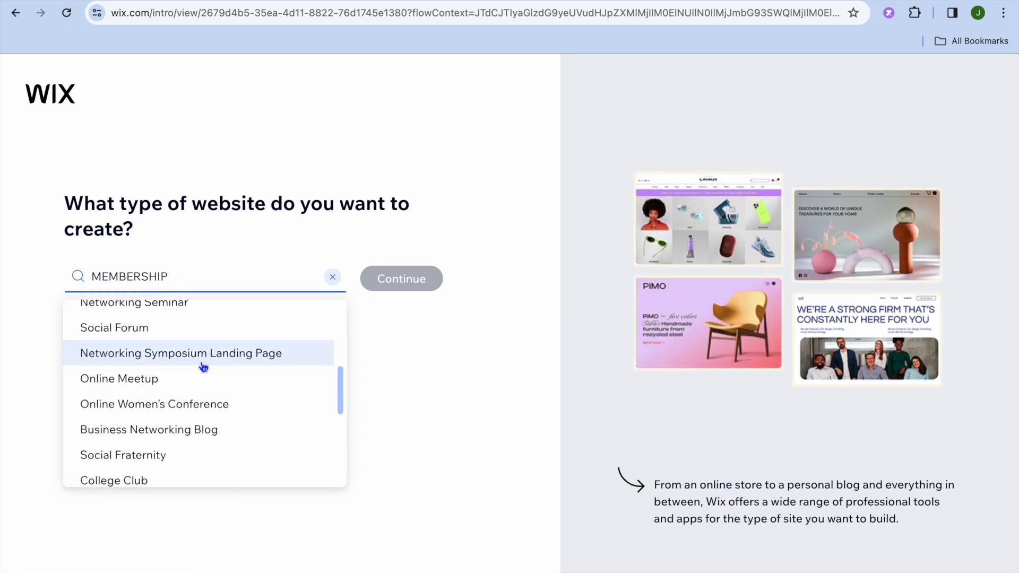
pyautogui.scroll(-3, 203, 367)
pyautogui.scroll(-4, 203, 368)
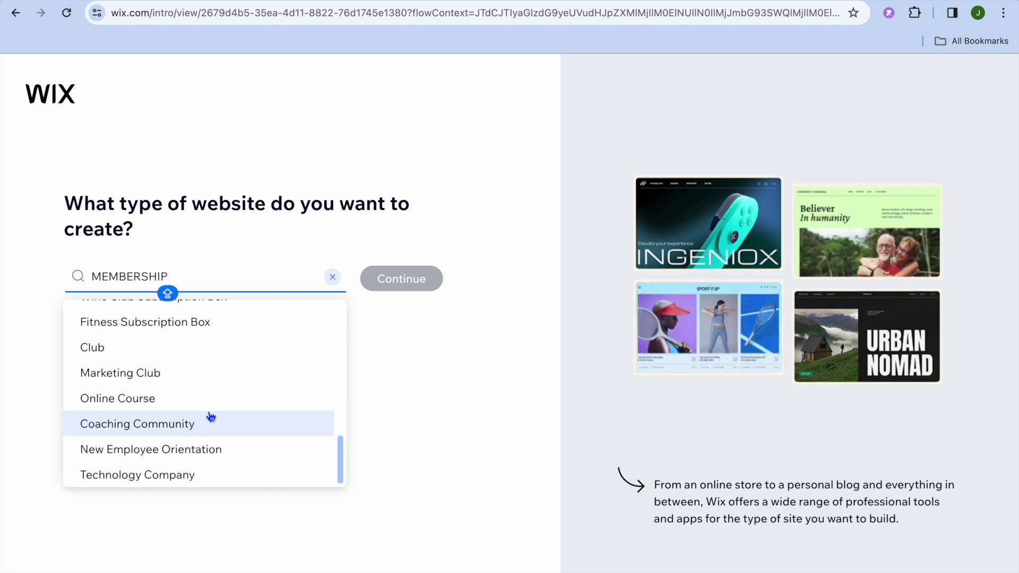
pyautogui.scroll(5, 220, 386)
pyautogui.scroll(-5, 220, 386)
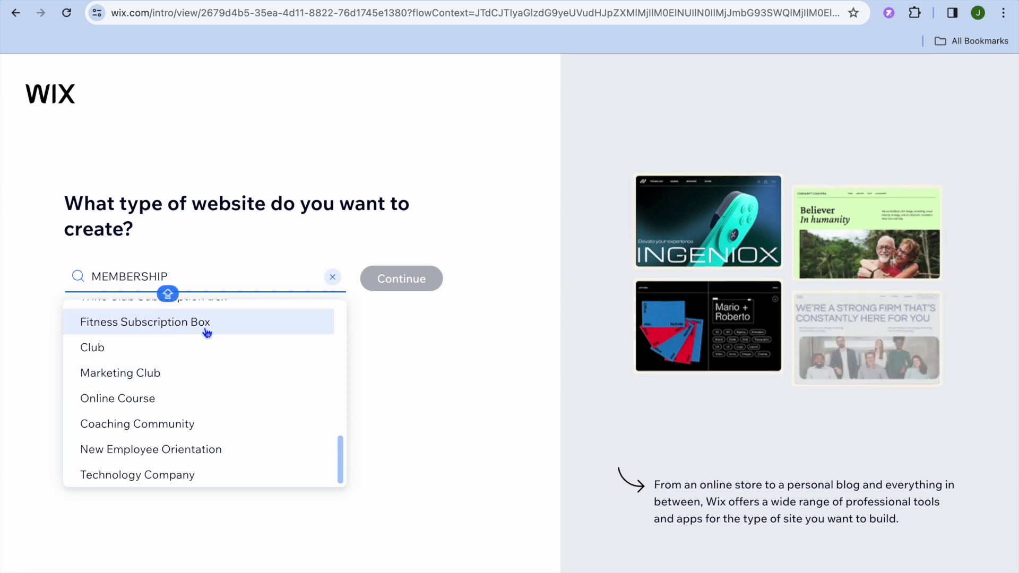
pyautogui.scroll(4, 214, 330)
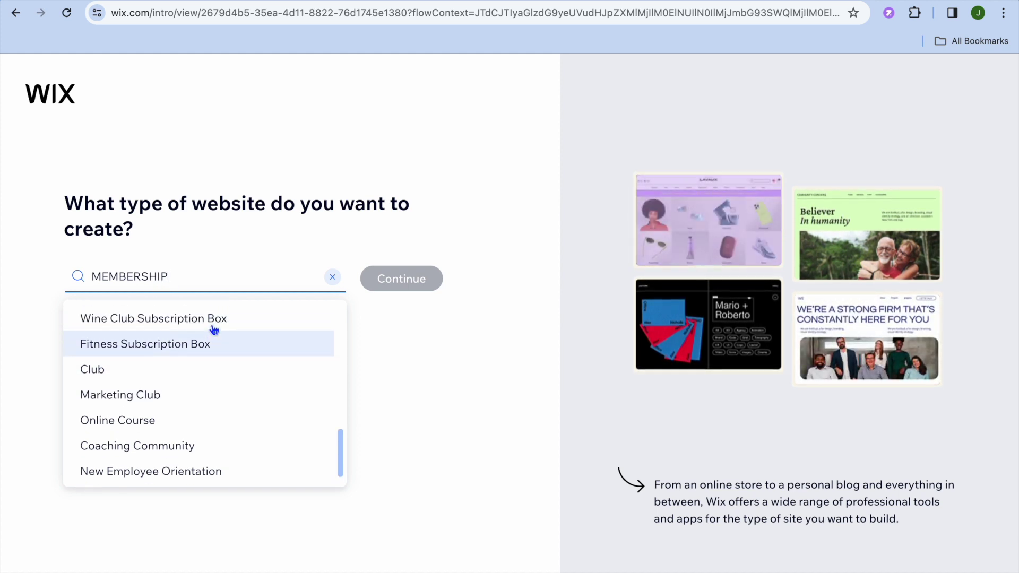
pyautogui.scroll(5, 214, 330)
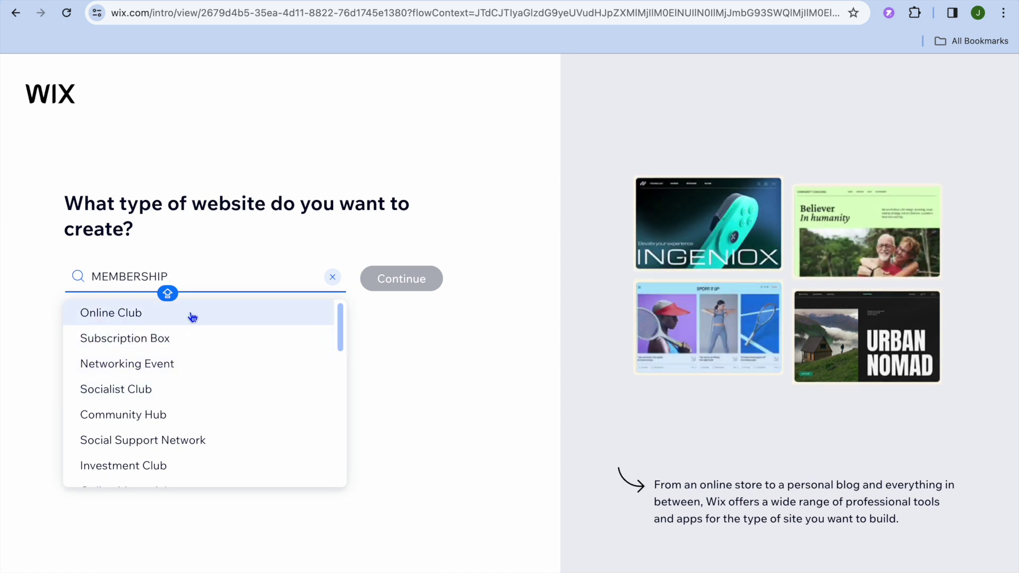
# Choose Online Club as the site type and continue.
pyautogui.hotkey('ctrl', 'a')
pyautogui.write('Online Club')
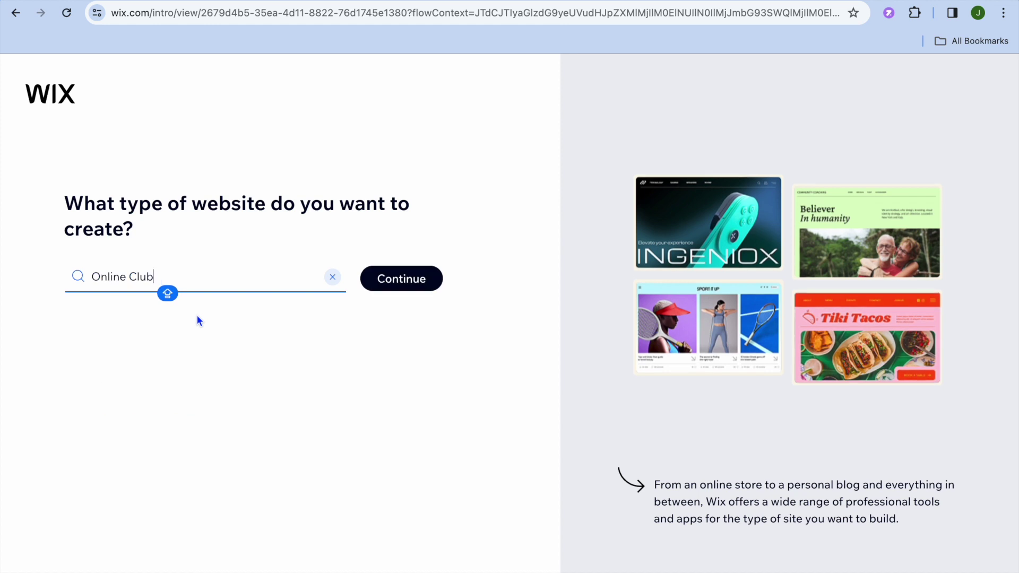
pyautogui.click(399, 291)
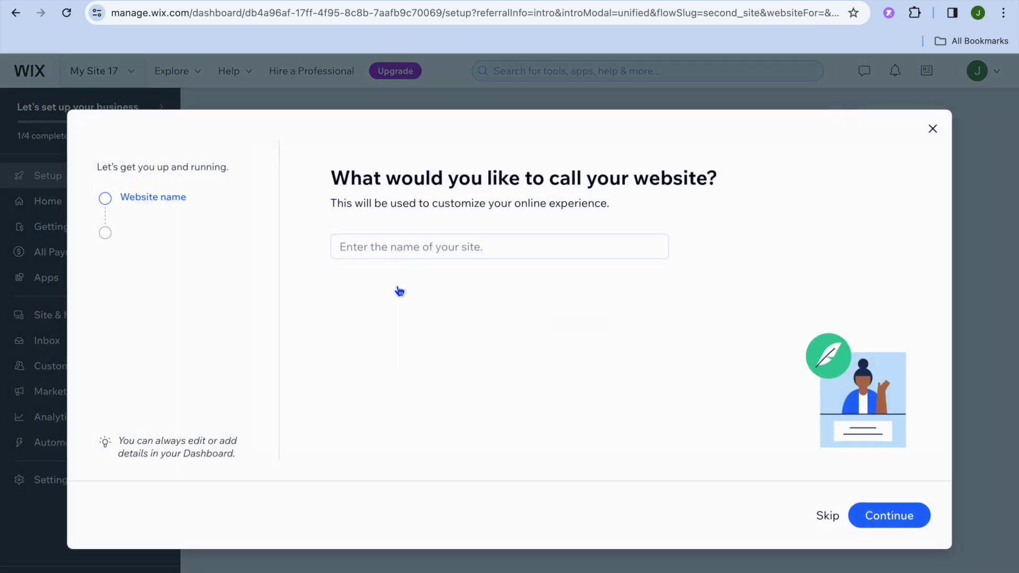
# Enter TEST PAID as the website name and continue.
pyautogui.click(411, 245)
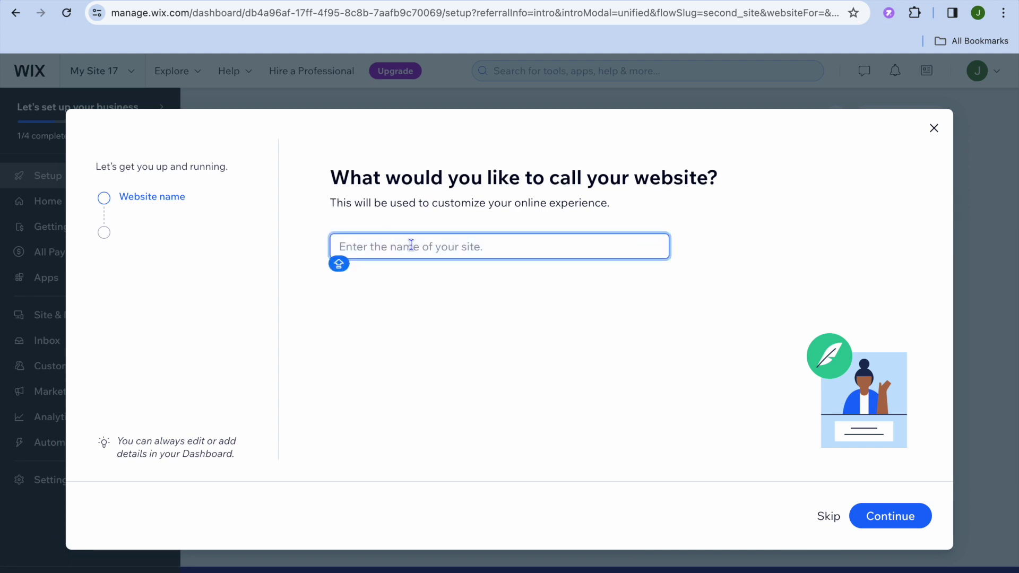
pyautogui.write('TEST')
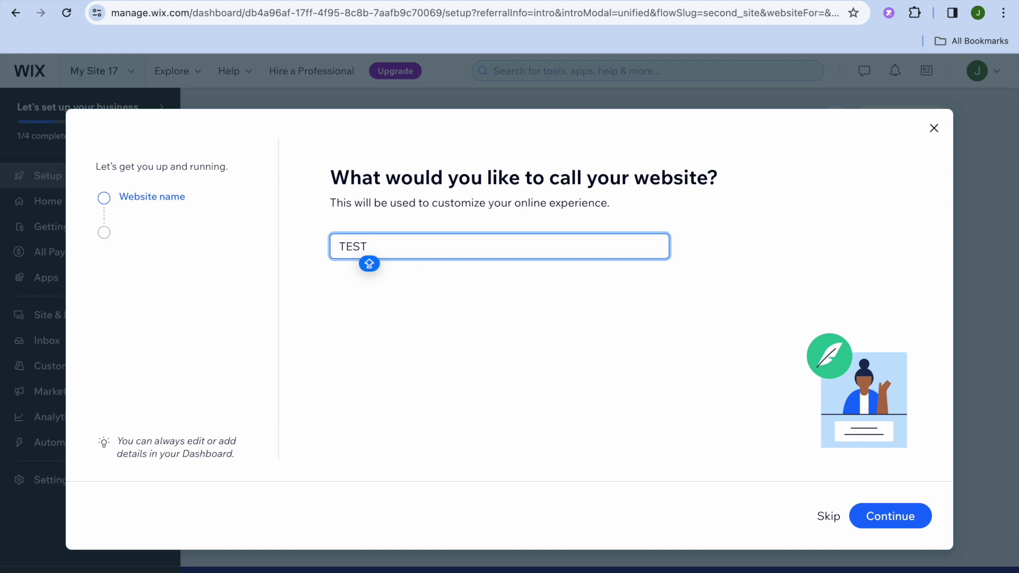
pyautogui.write(' PAID')
pyautogui.click(890, 518)
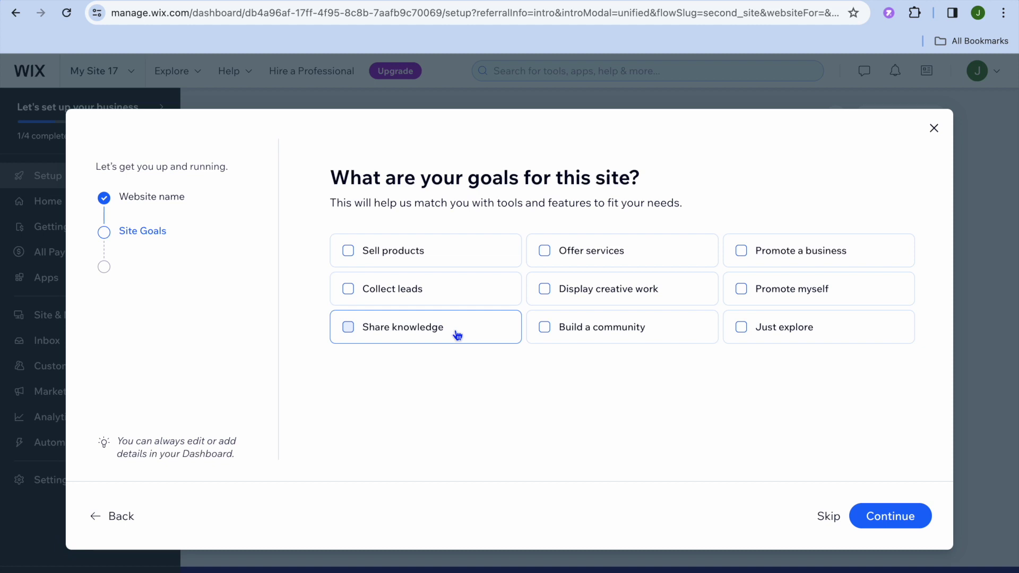
# Select Build a community and Share knowledge as site goals and continue.
pyautogui.click(575, 330)
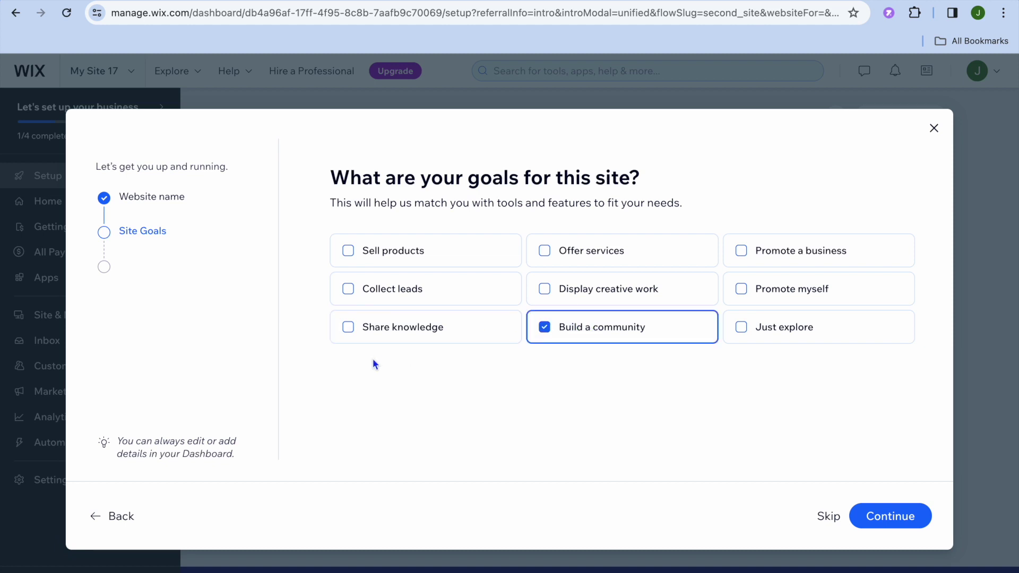
pyautogui.click(371, 331)
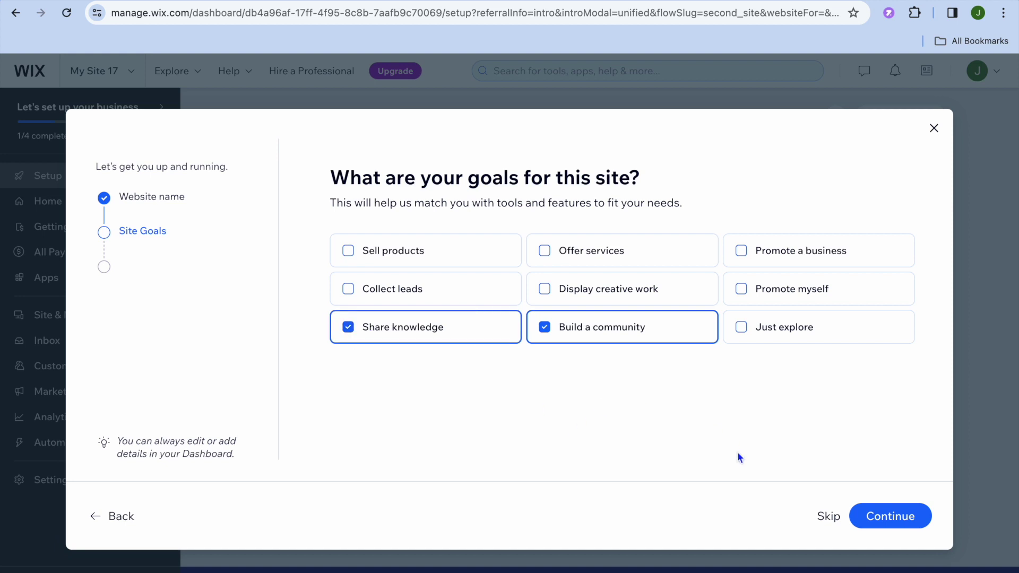
pyautogui.click(882, 512)
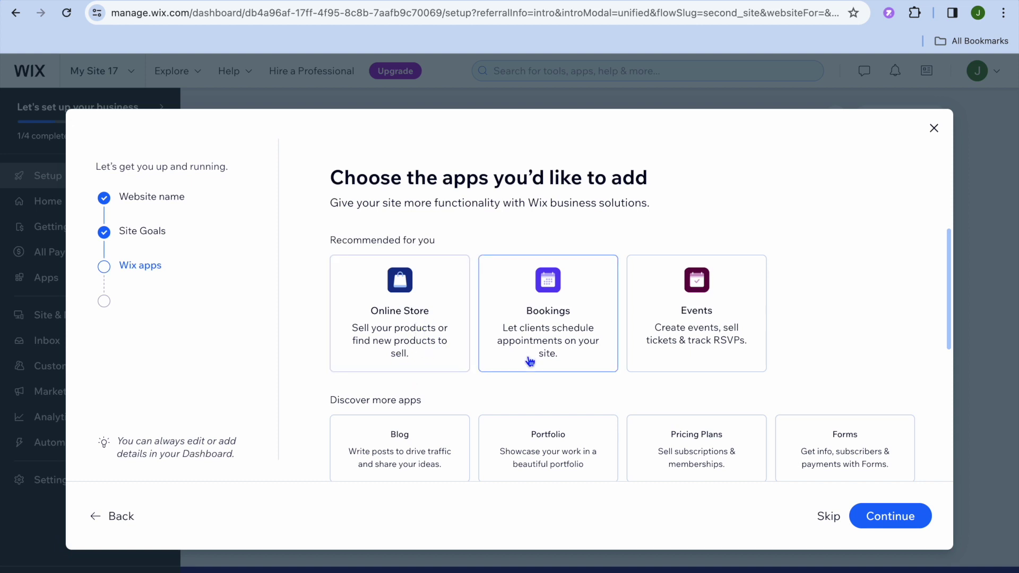
# Add the Groups and Online Programs apps, then finish setup and go to the dashboard.
pyautogui.scroll(-3, 530, 361)
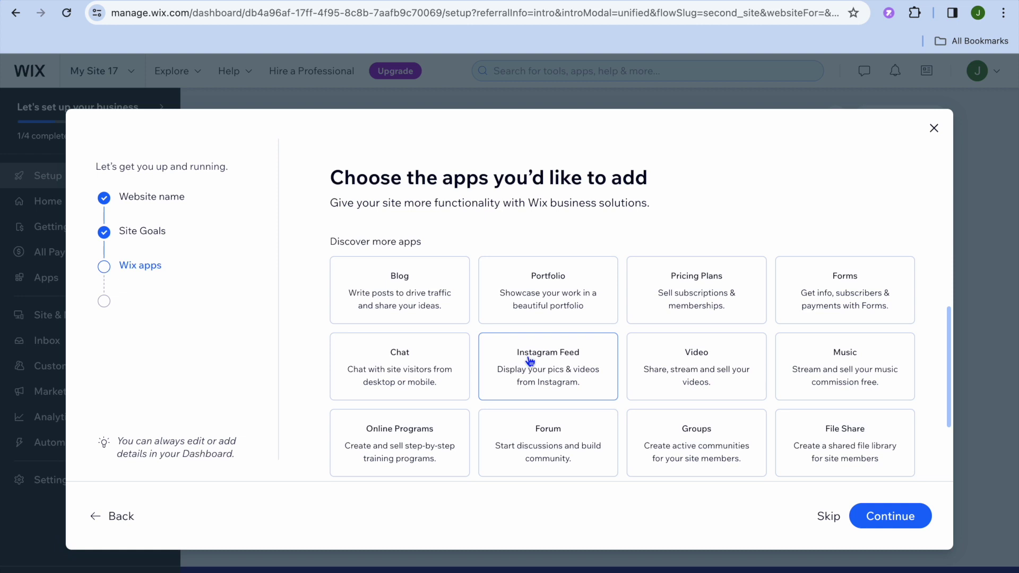
pyautogui.scroll(-2, 531, 361)
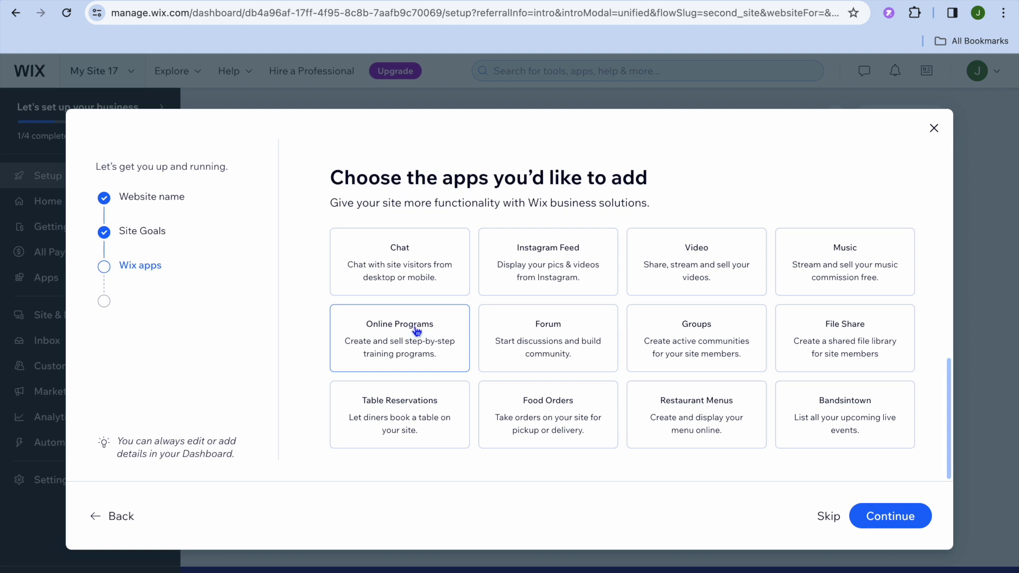
pyautogui.click(688, 337)
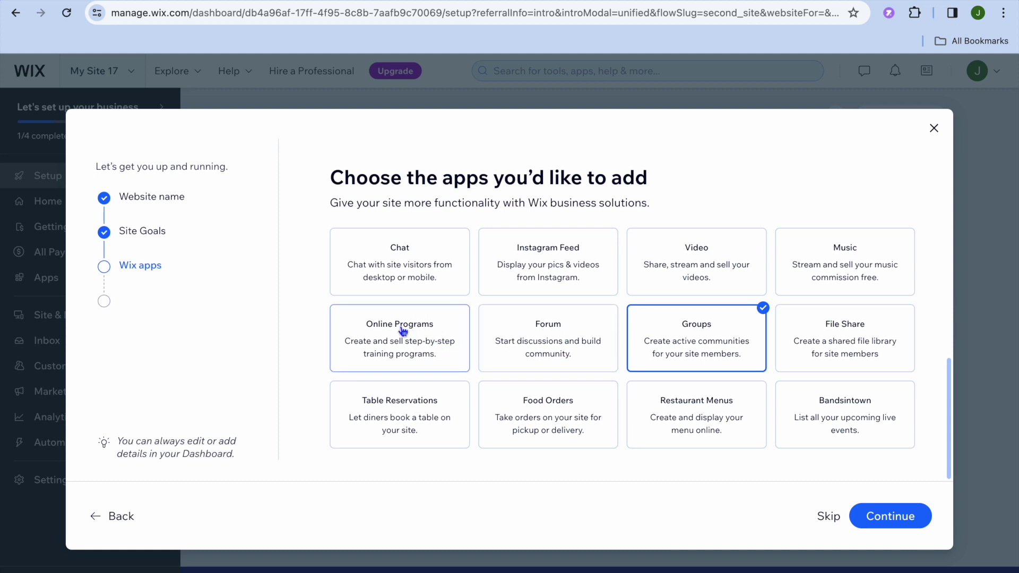
pyautogui.click(433, 339)
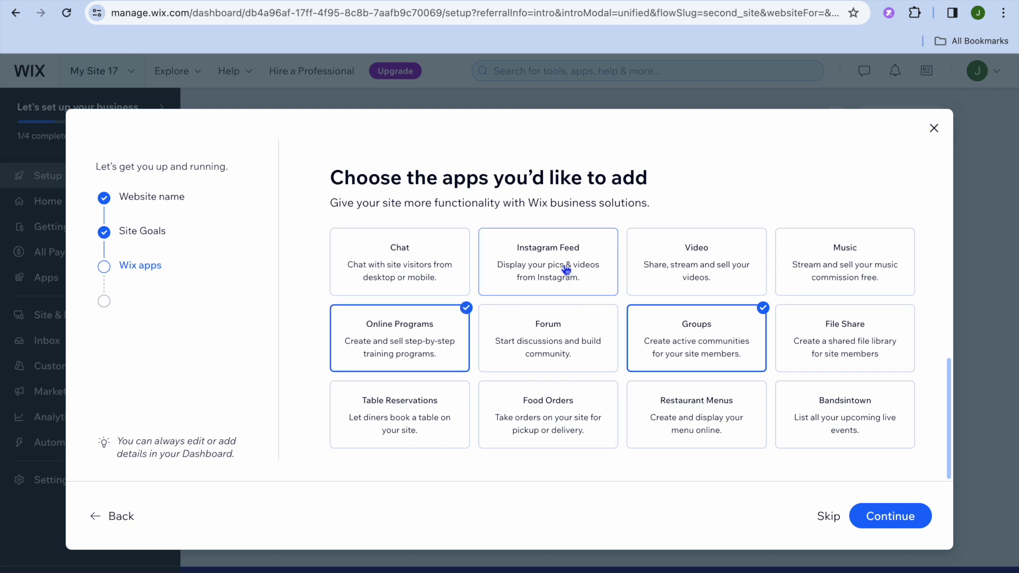
pyautogui.scroll(1, 566, 270)
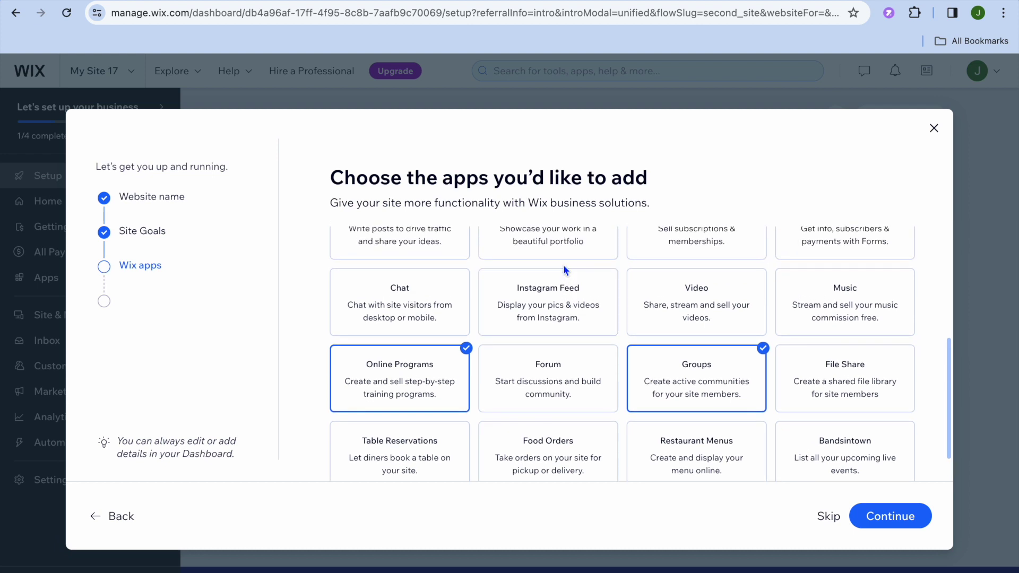
pyautogui.click(905, 523)
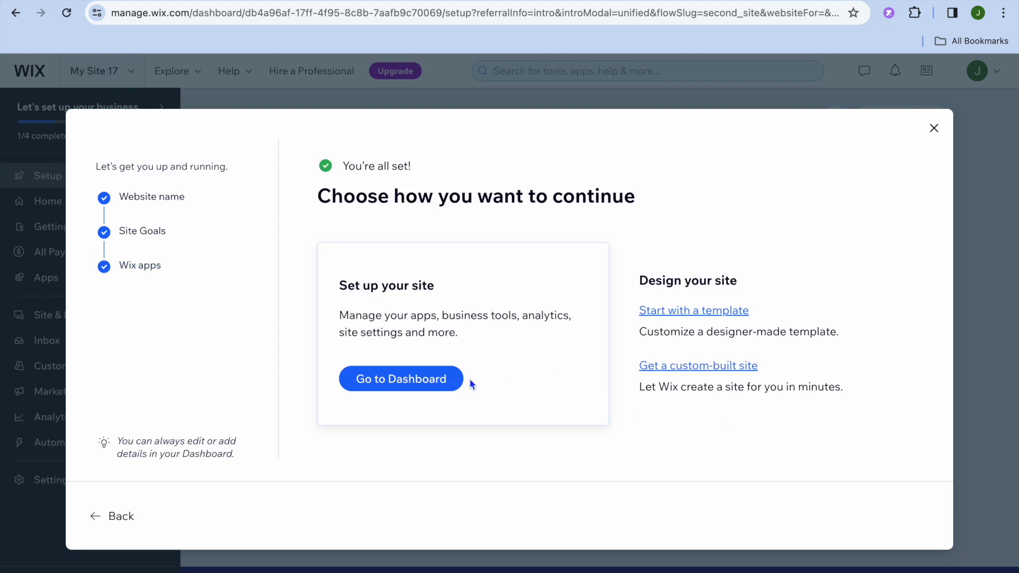
pyautogui.click(422, 382)
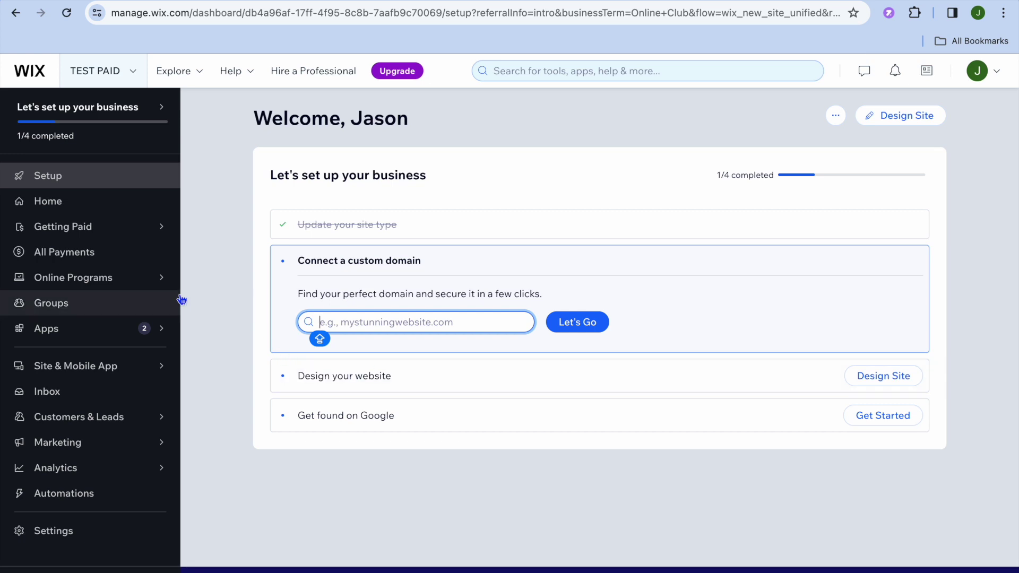
# Open TEST PAID Group from the dashboard's Groups page.
pyautogui.click(126, 307)
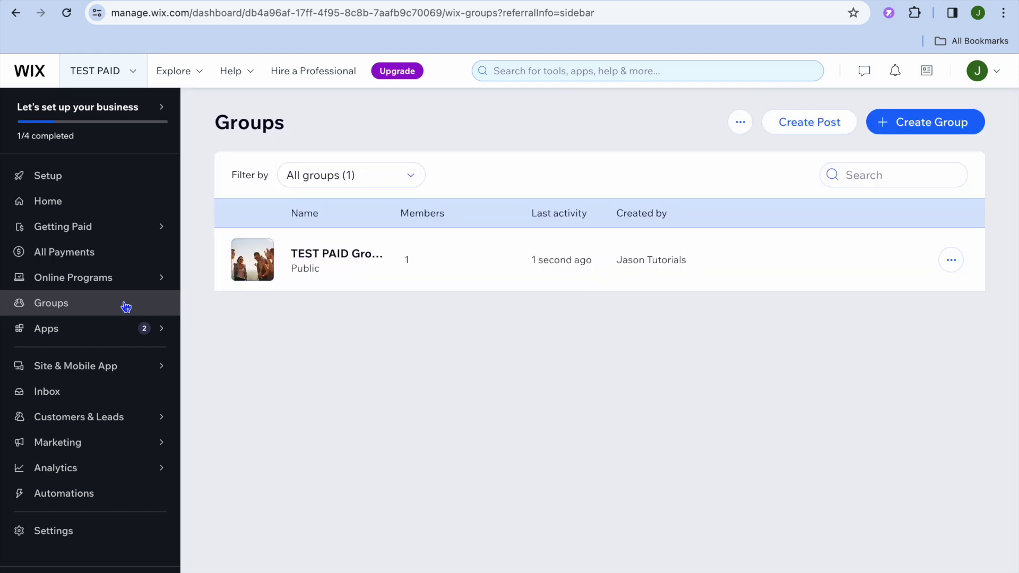
pyautogui.click(375, 255)
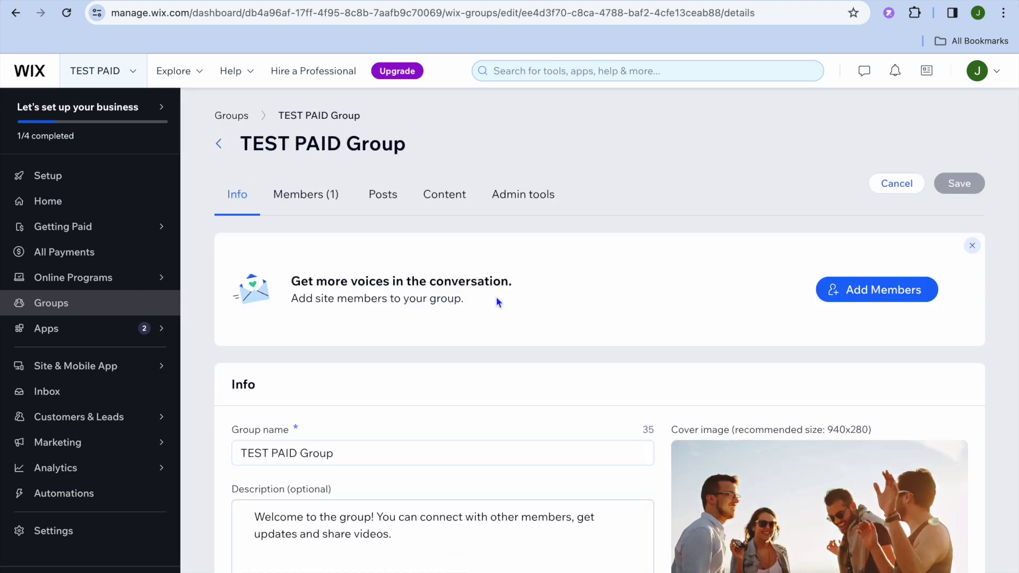
# Set TEST PAID Group privacy to Only paying members and connect a pricing plan.
pyautogui.scroll(-5, 498, 302)
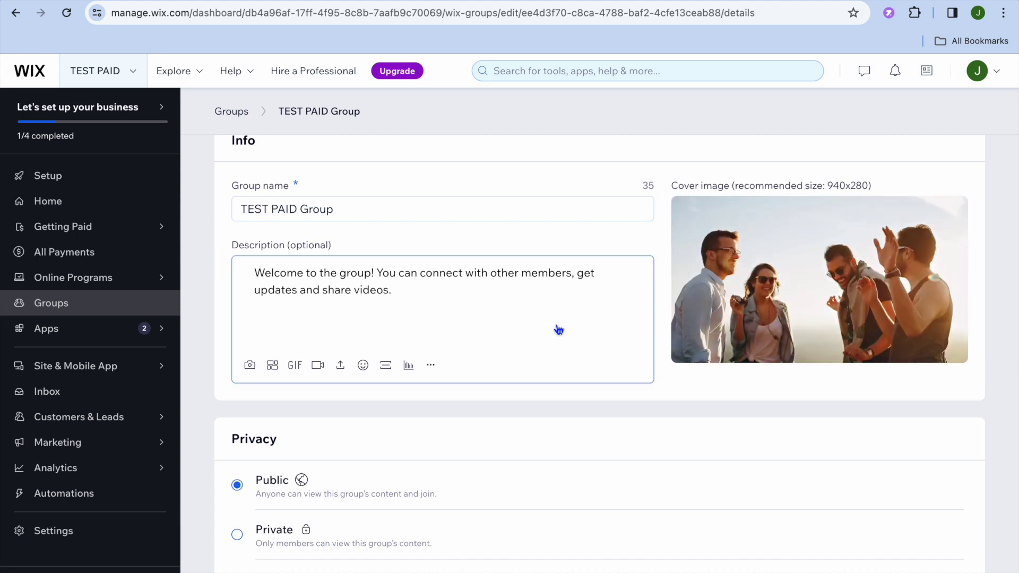
pyautogui.scroll(-4, 559, 330)
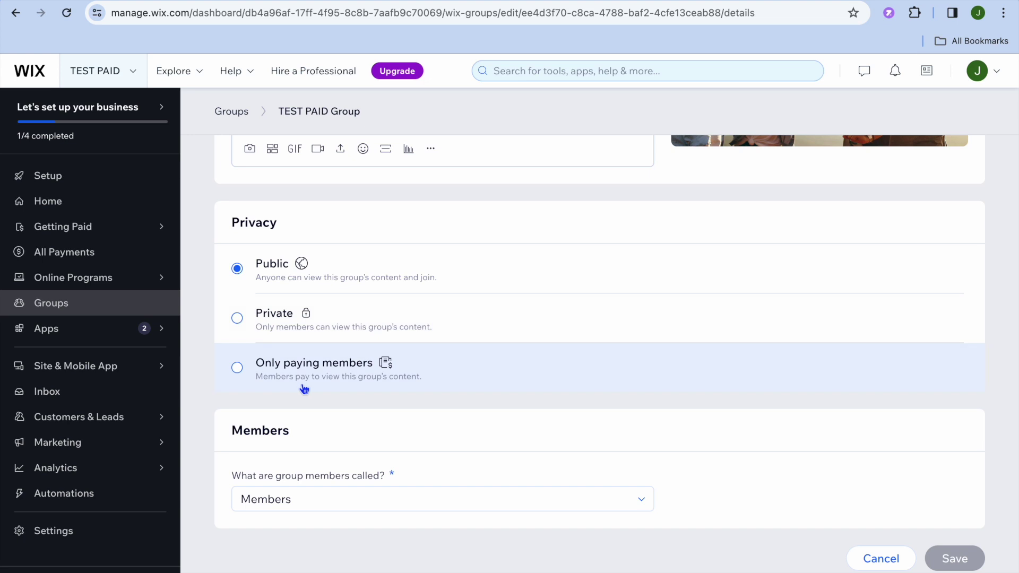
pyautogui.click(237, 368)
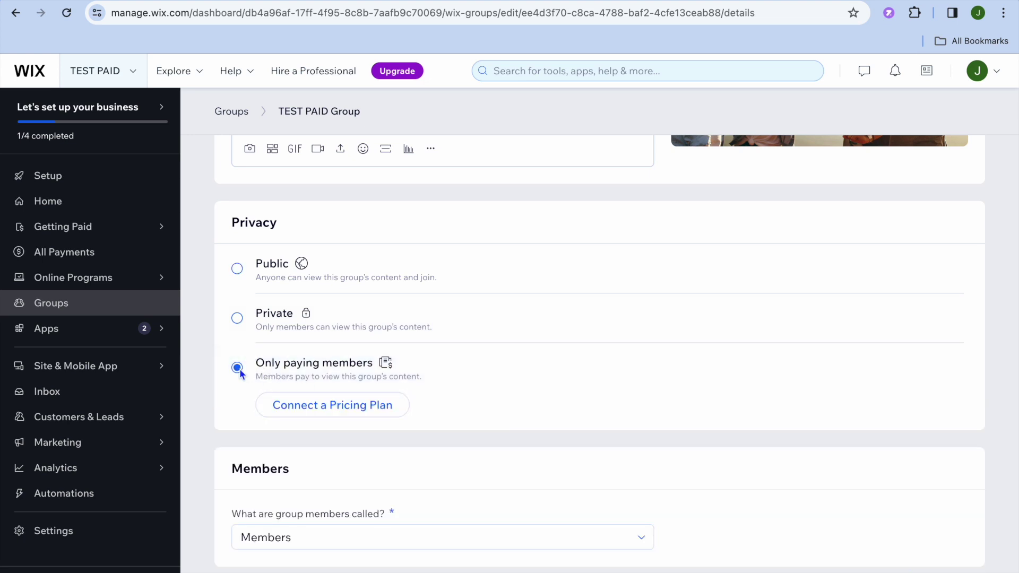
pyautogui.click(309, 409)
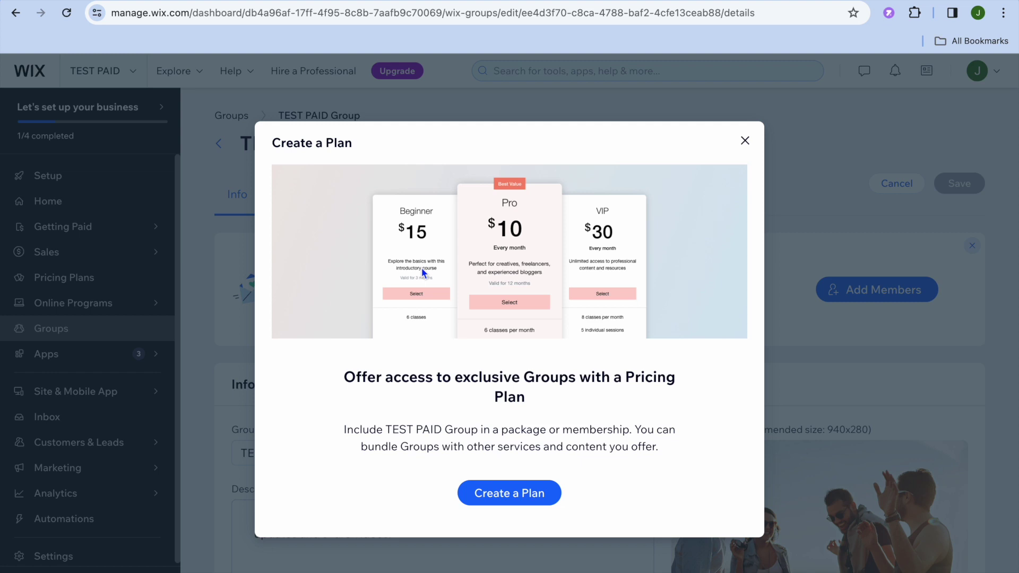
# Create a plan named FIRST PLAN with the feature 1 ON 1 CONSULTATION.
pyautogui.click(508, 494)
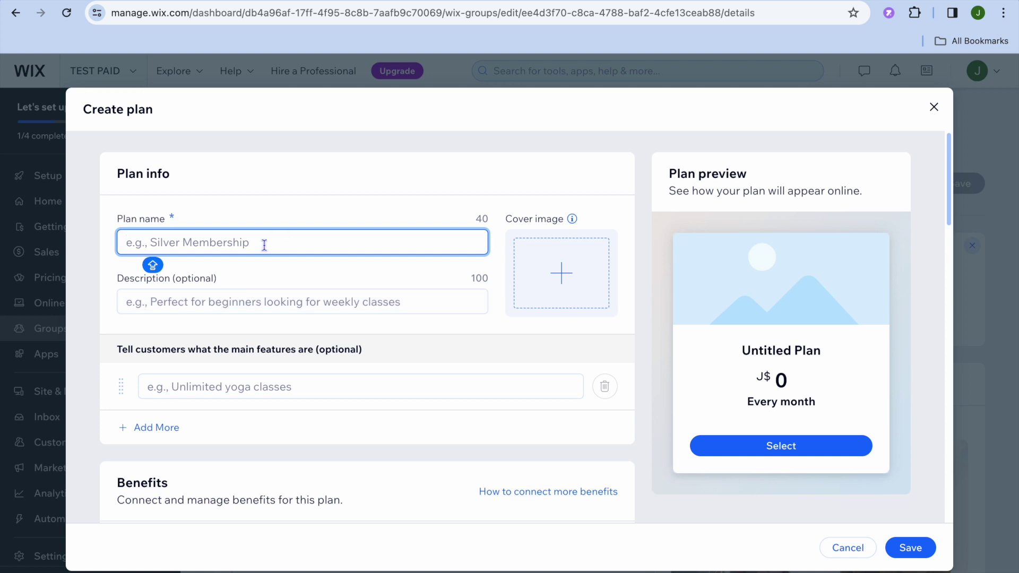
pyautogui.write('F')
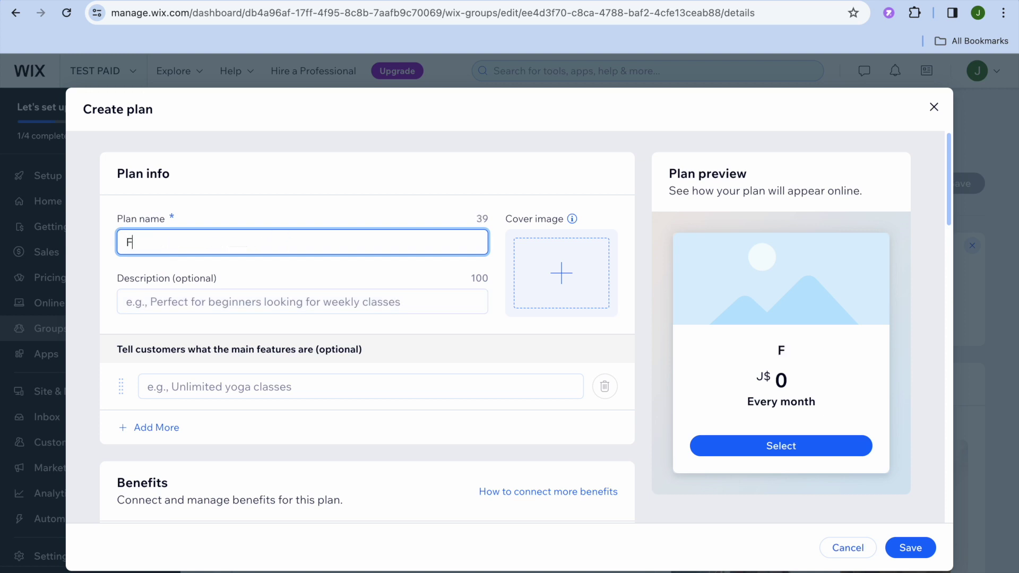
pyautogui.write('IRST')
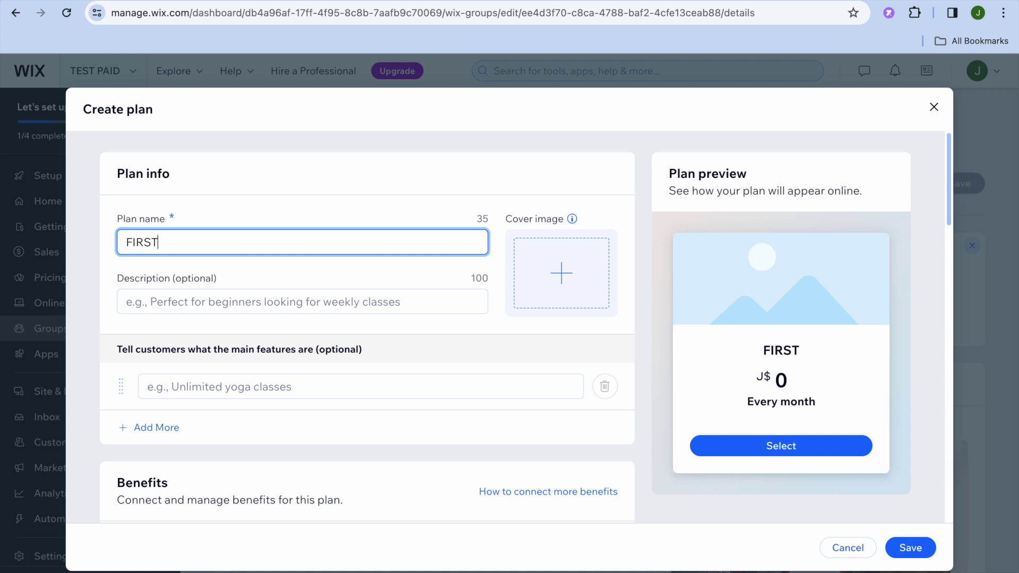
pyautogui.write(' PLAN')
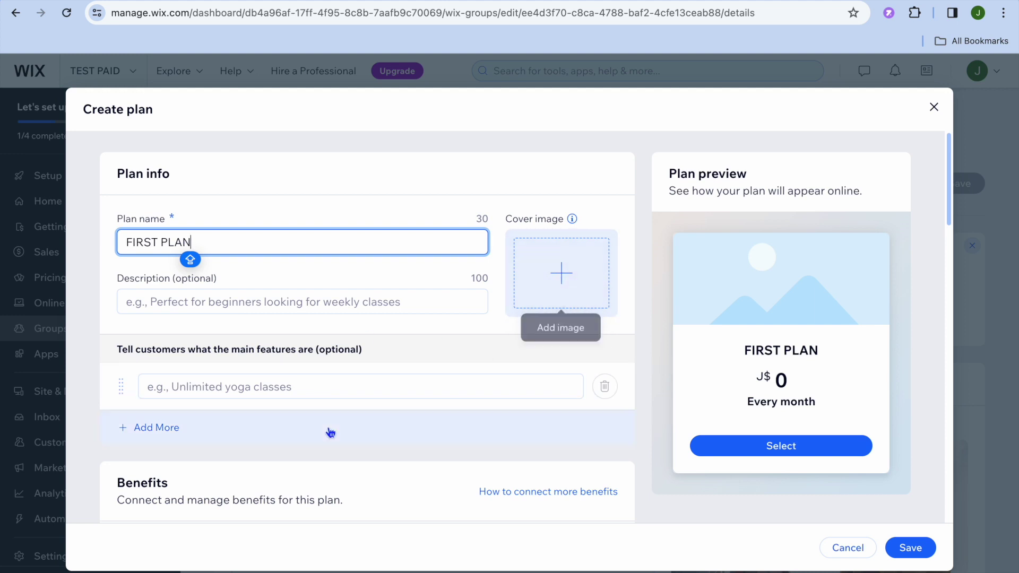
pyautogui.click(302, 389)
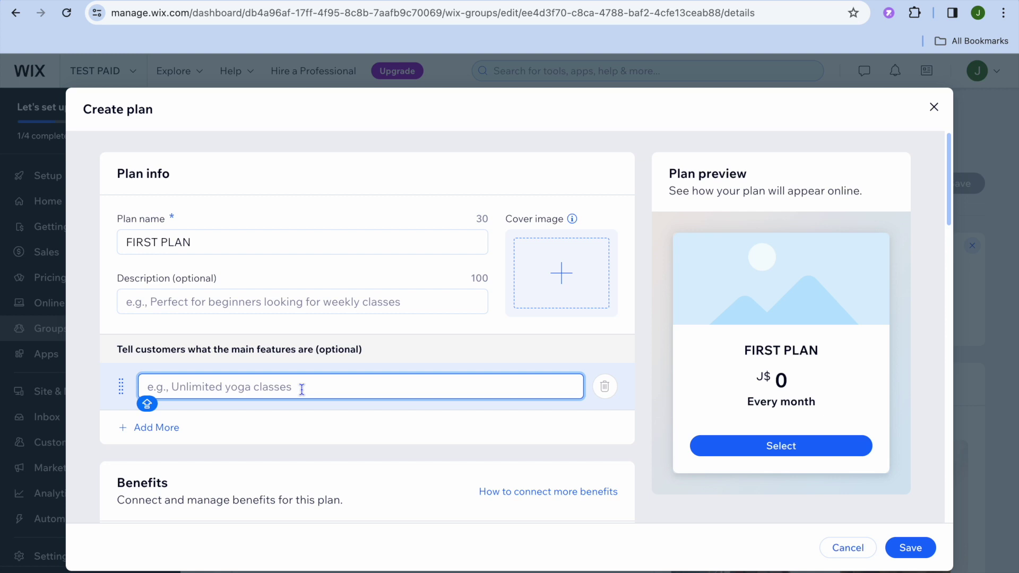
pyautogui.write('1')
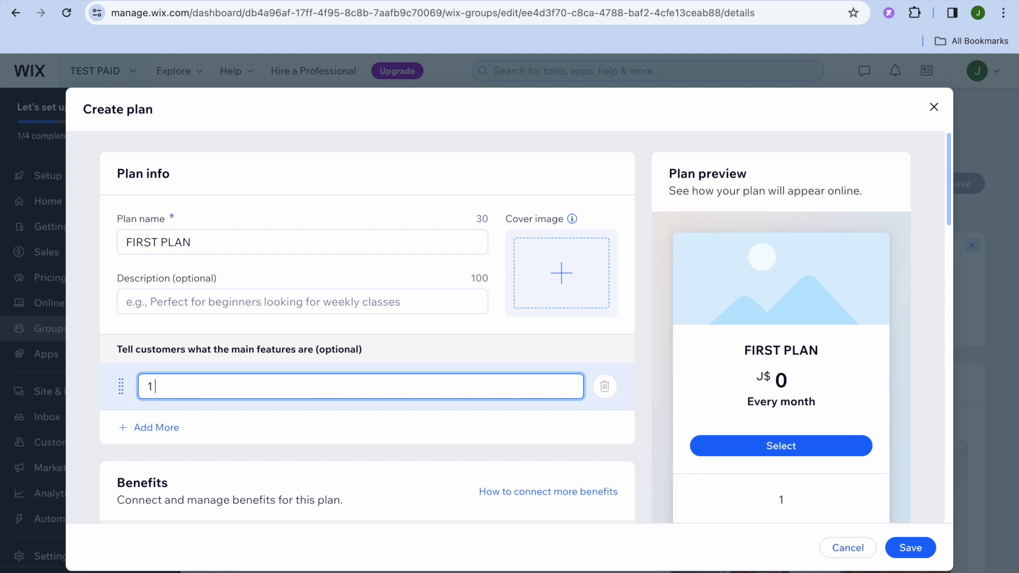
pyautogui.write(' ON 1 CONSULTATION')
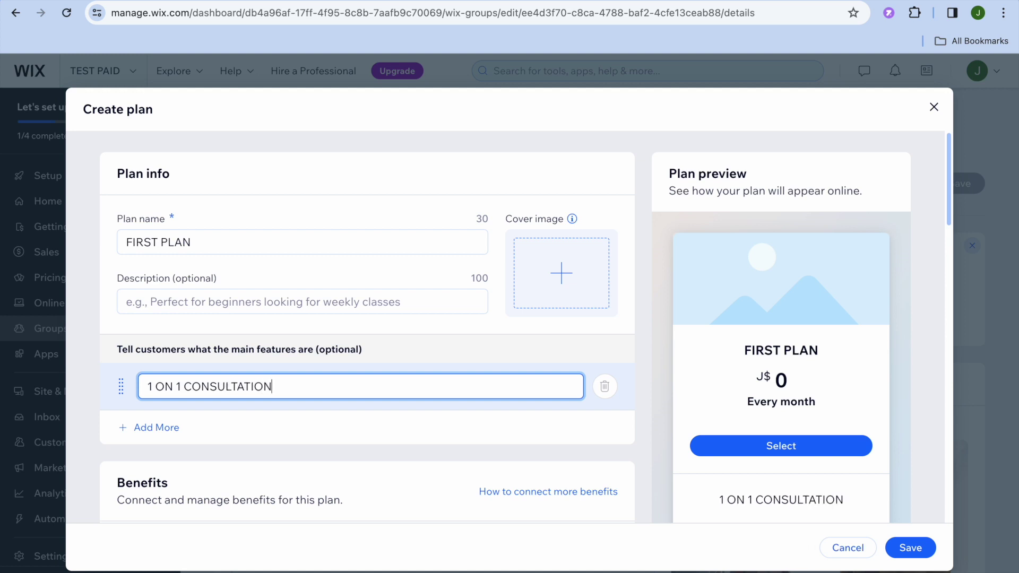
pyautogui.press('capslock')
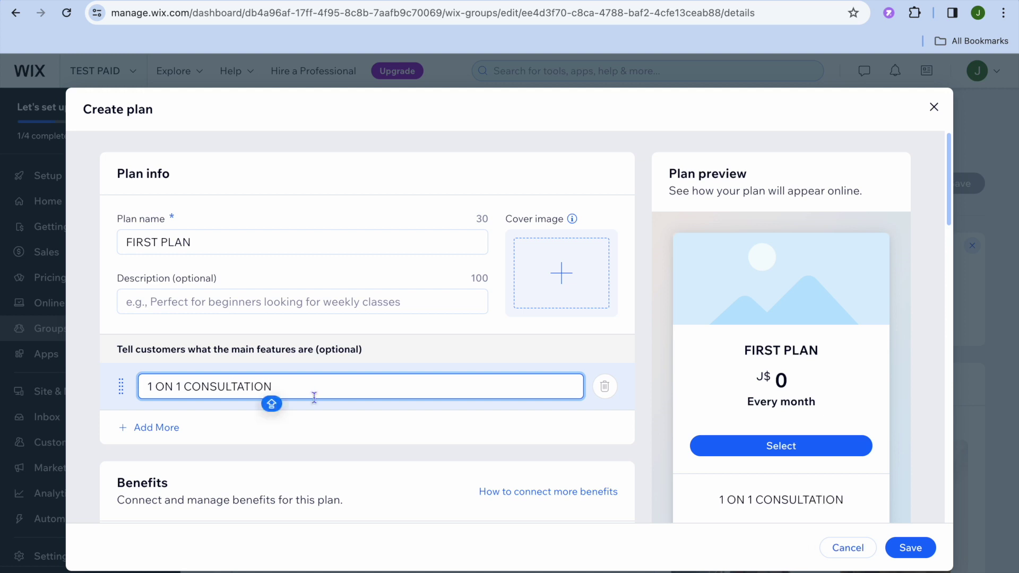
# Scroll past Benefits to the Pricing options and show the suggested prices.
pyautogui.scroll(-5, 321, 430)
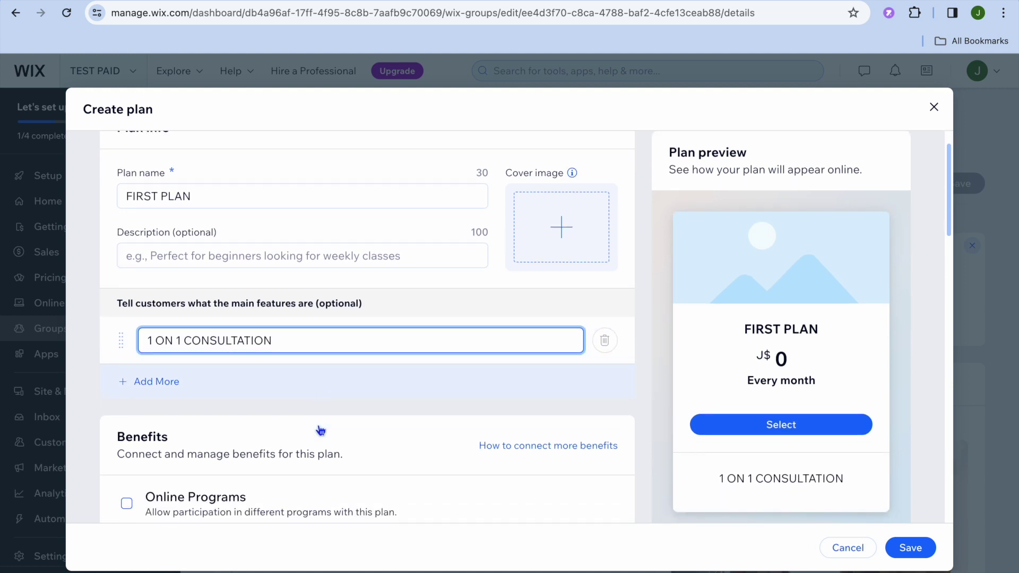
pyautogui.scroll(-3, 318, 425)
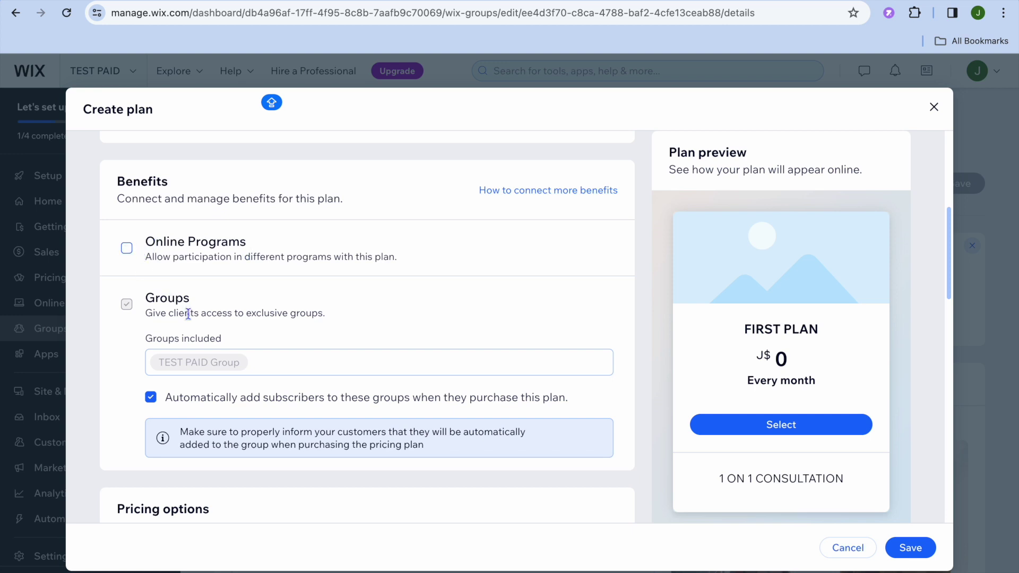
pyautogui.scroll(-5, 189, 314)
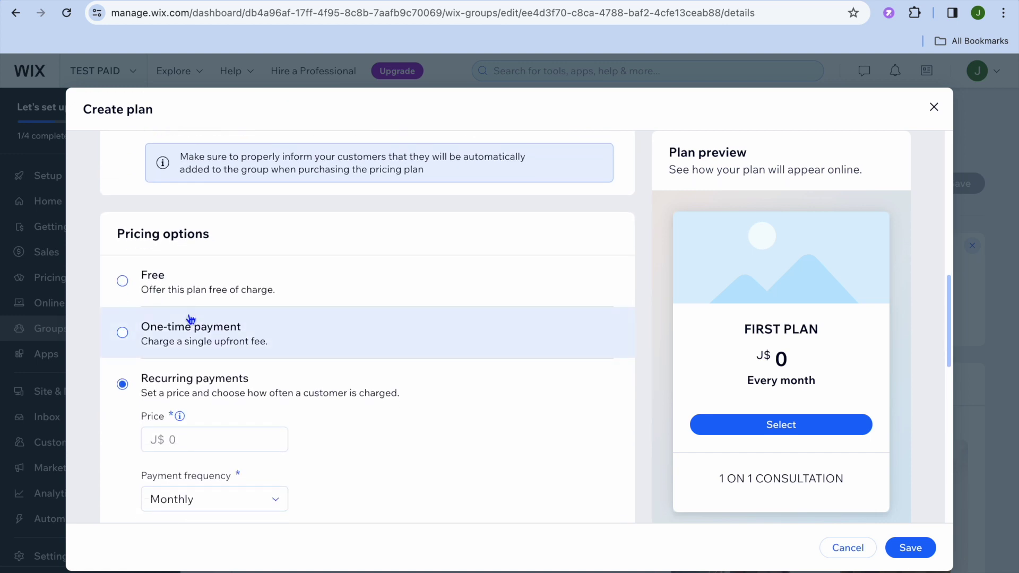
pyautogui.scroll(-1, 190, 318)
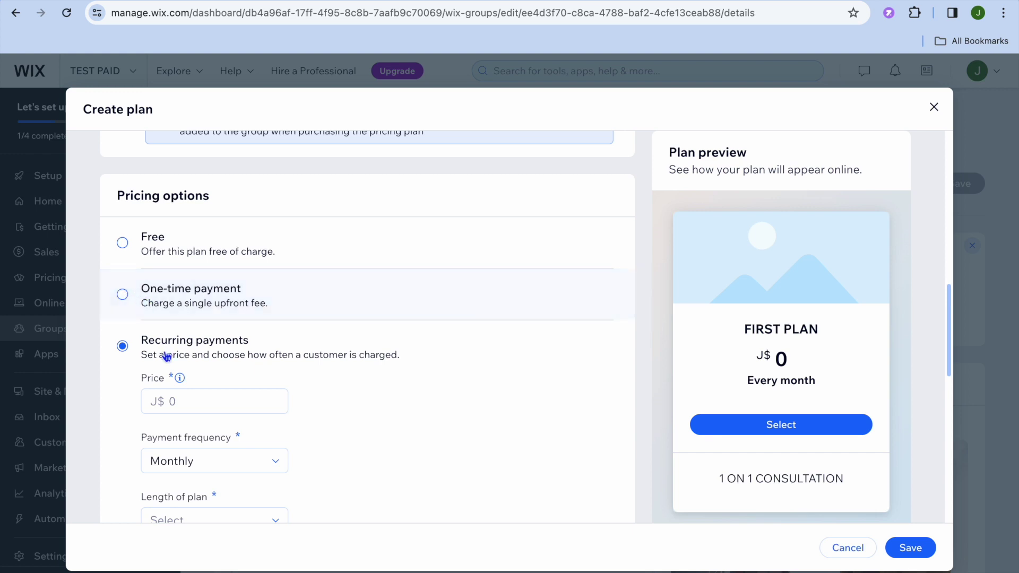
pyautogui.click(181, 400)
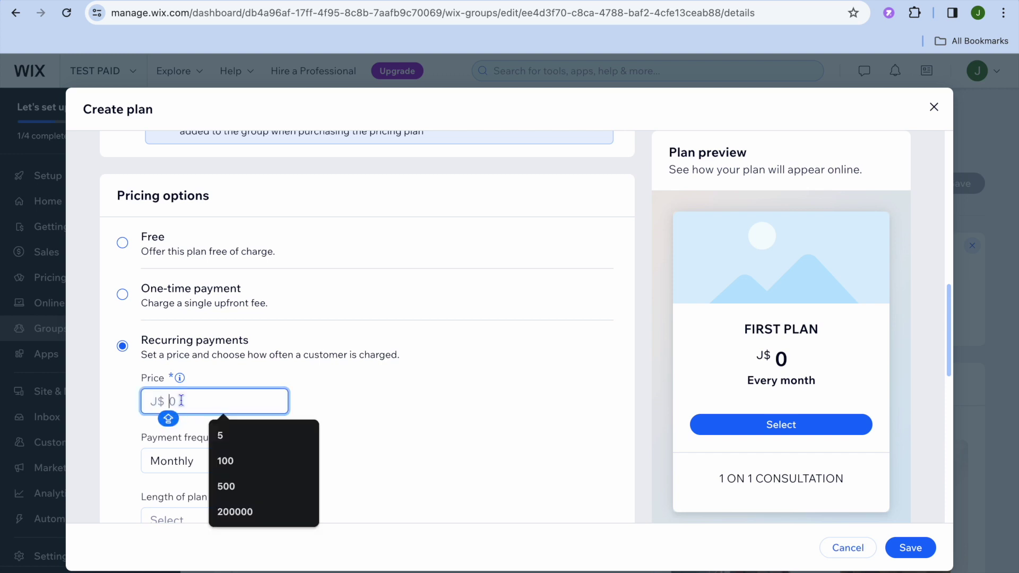
# Set the plan price to 5 with Monthly payment frequency.
pyautogui.click(253, 435)
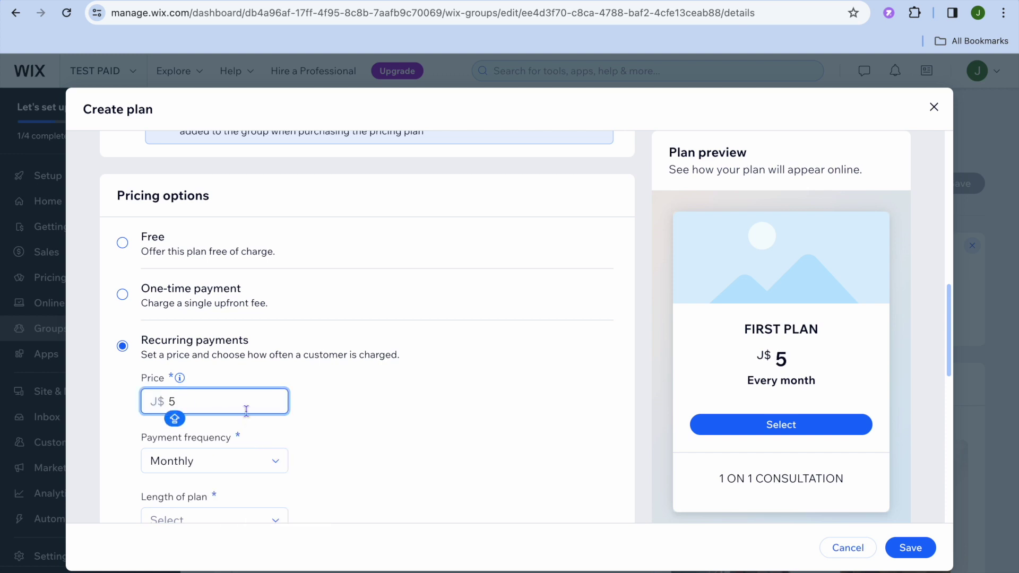
pyautogui.scroll(-1, 246, 412)
pyautogui.scroll(-3, 246, 412)
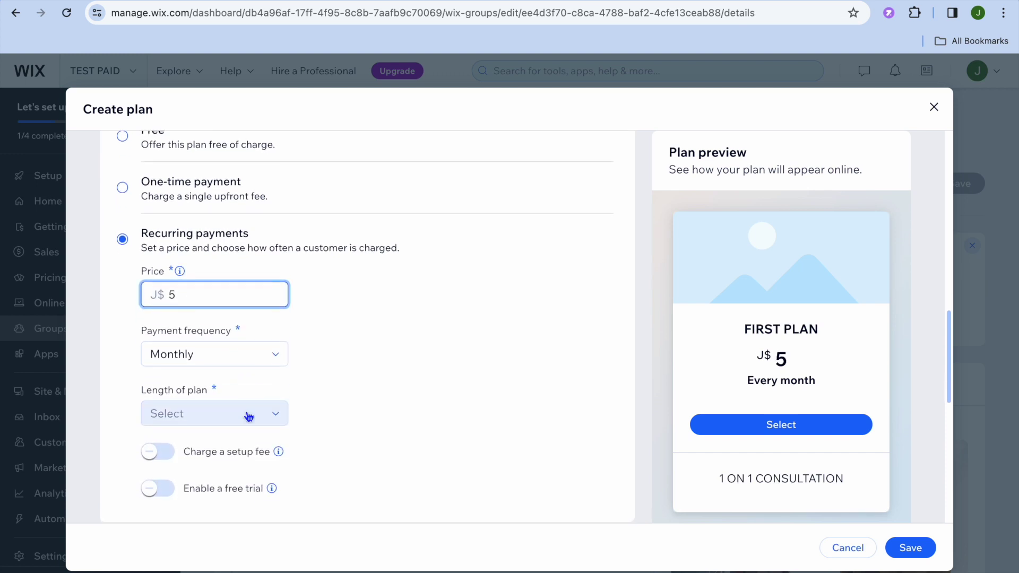
pyautogui.click(278, 355)
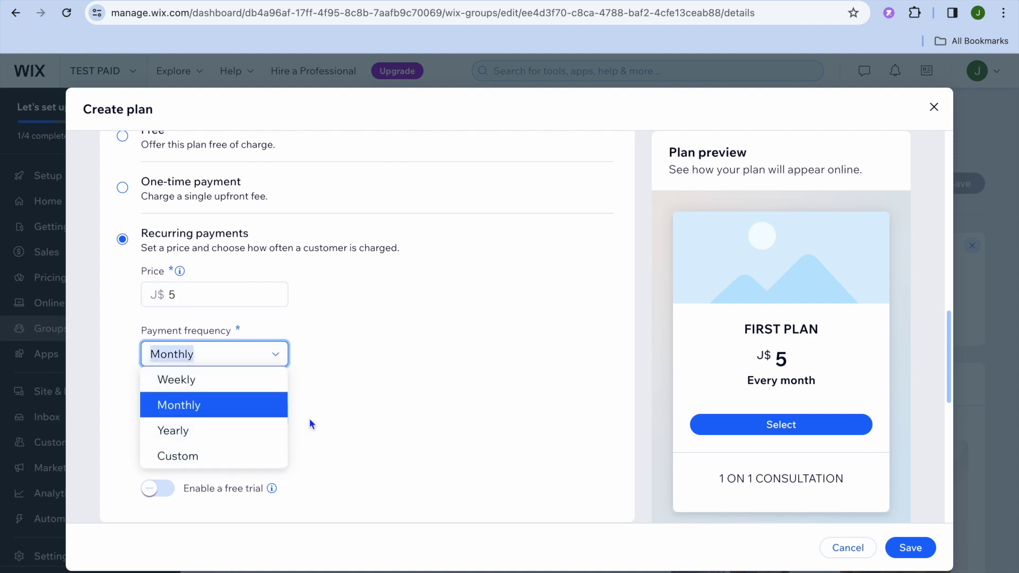
pyautogui.click(349, 403)
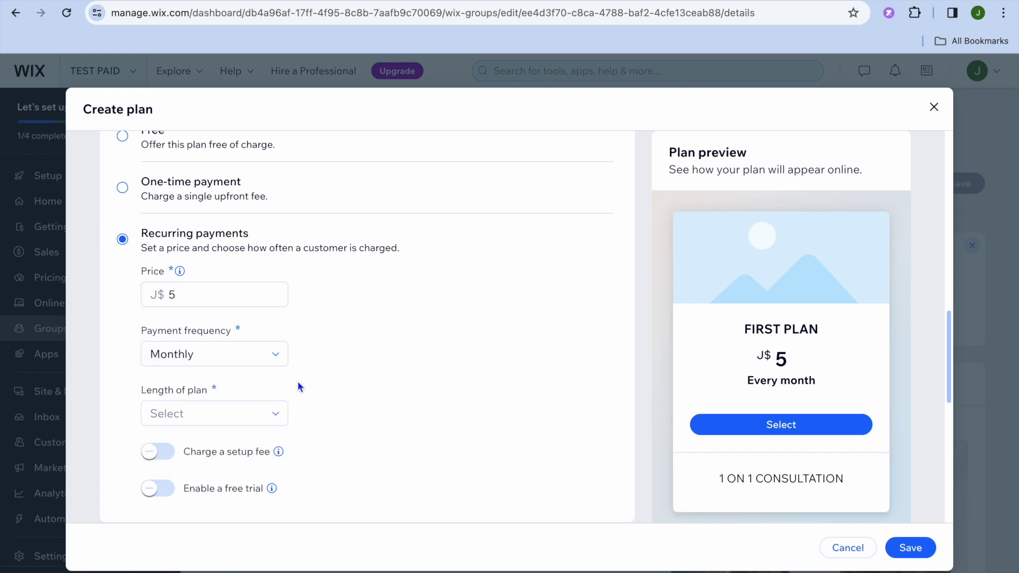
# Enable a free trial lasting 7 days.
pyautogui.scroll(-2, 298, 387)
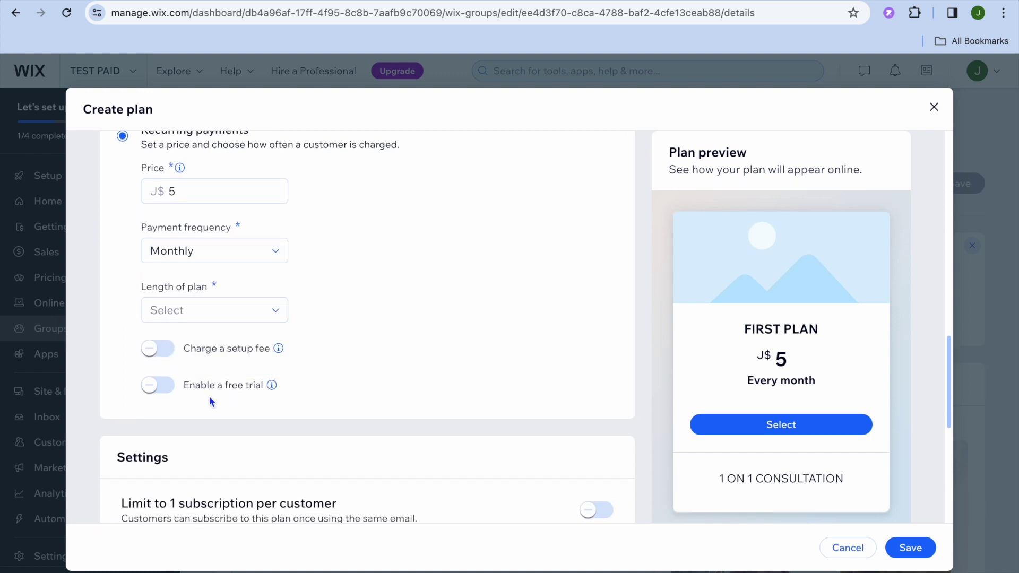
pyautogui.click(161, 390)
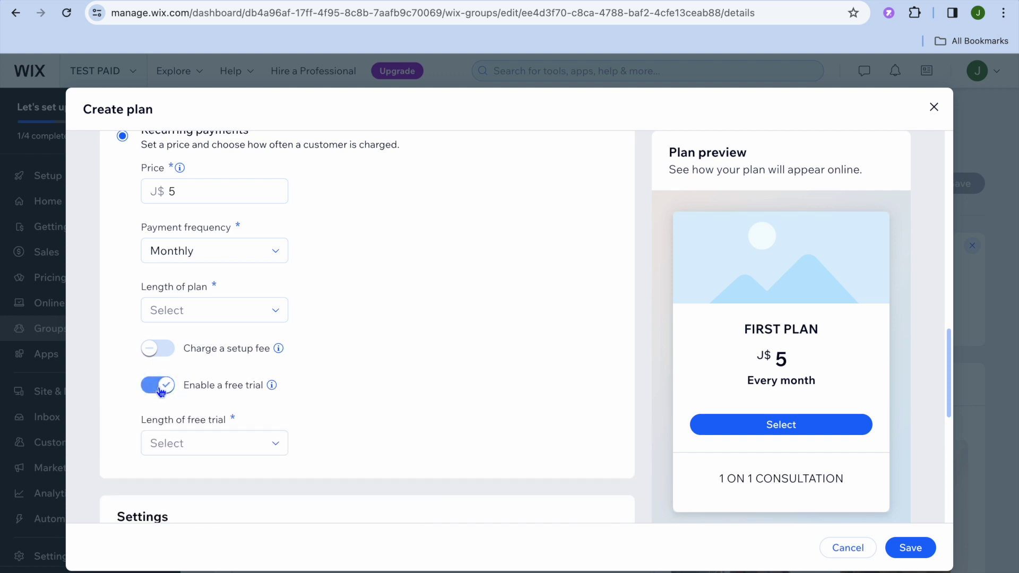
pyautogui.click(275, 444)
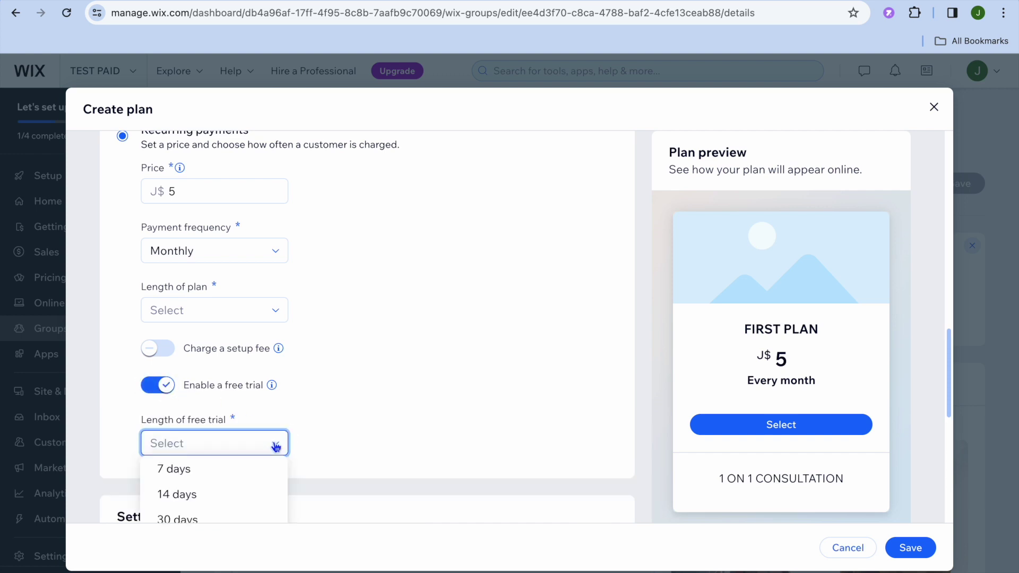
pyautogui.scroll(-2, 276, 448)
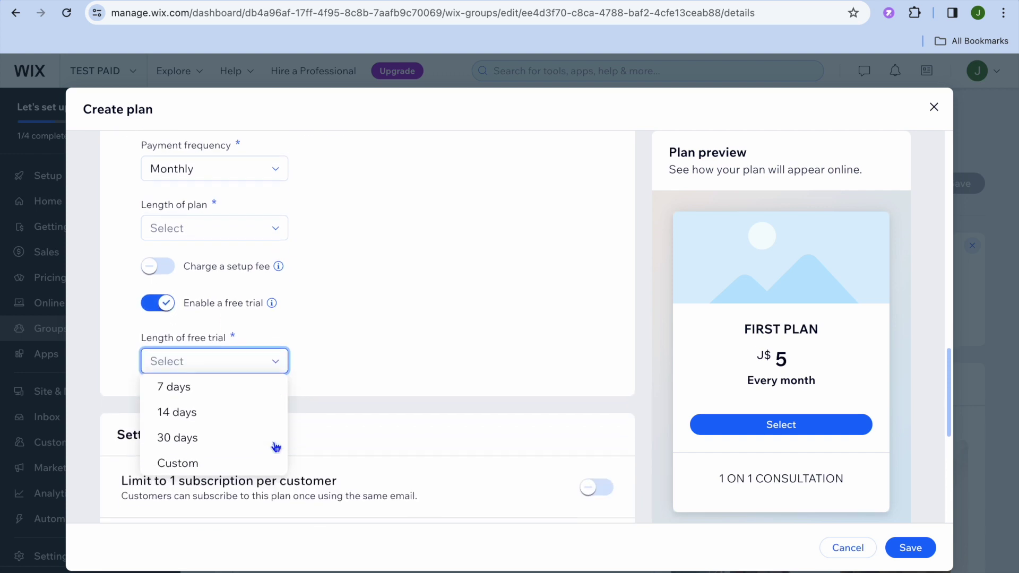
pyautogui.click(249, 393)
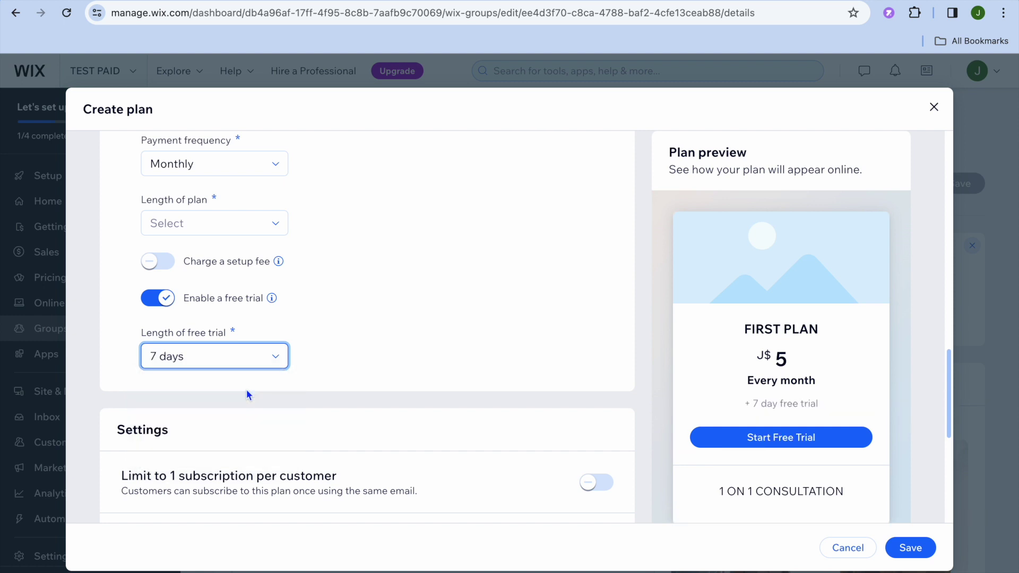
pyautogui.scroll(-5, 247, 393)
pyautogui.scroll(1, 248, 393)
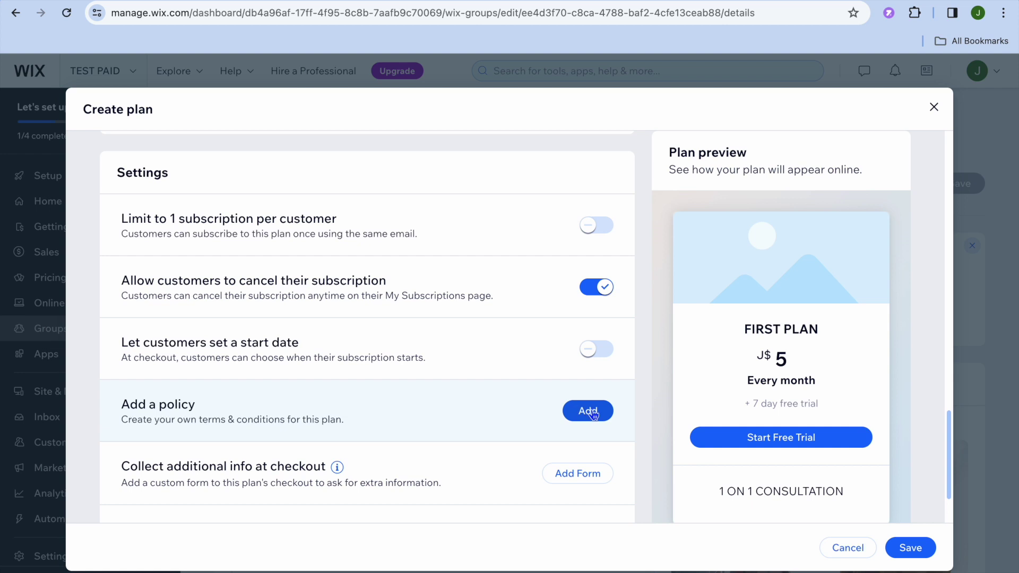
# Set FIRST PLAN's length to Until canceled and save the plan.
pyautogui.scroll(-1, 508, 442)
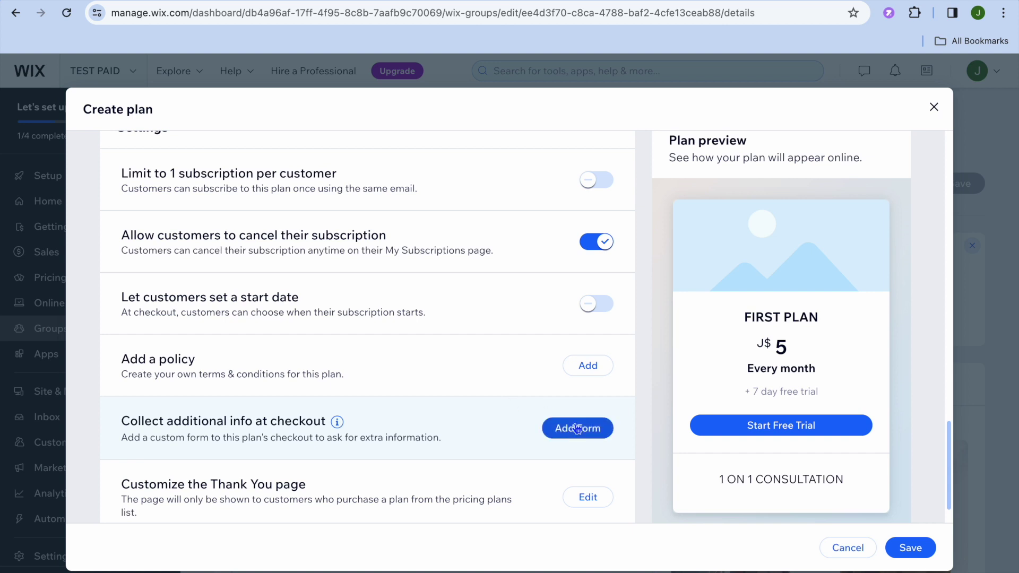
pyautogui.scroll(-1, 466, 454)
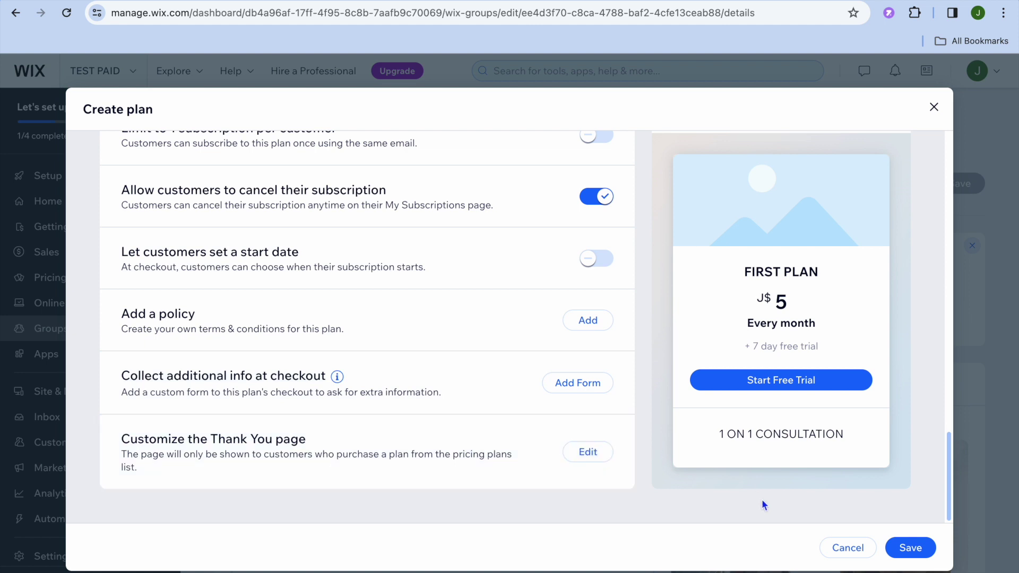
pyautogui.click(920, 547)
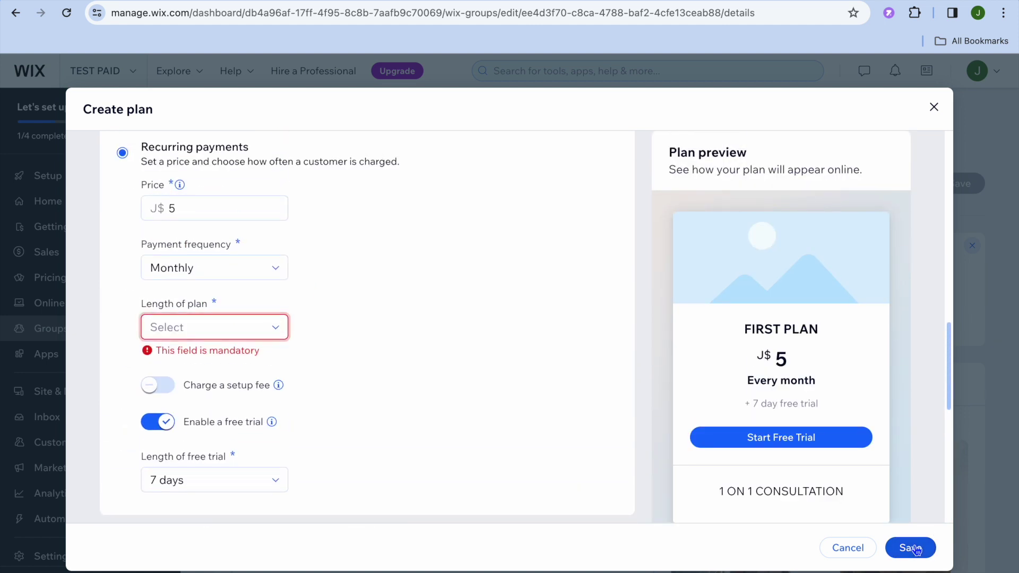
pyautogui.click(273, 327)
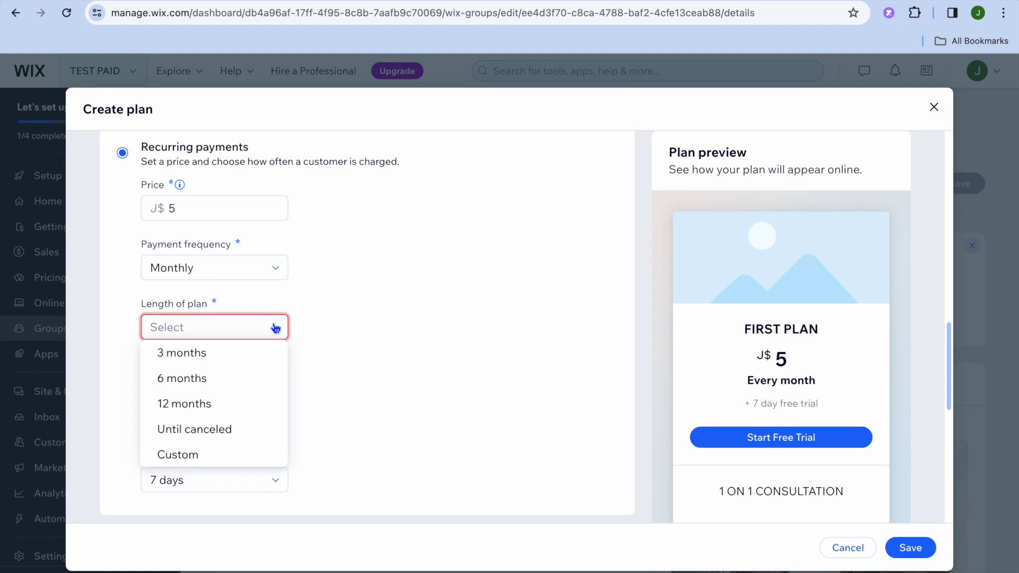
pyautogui.click(262, 352)
pyautogui.click(279, 327)
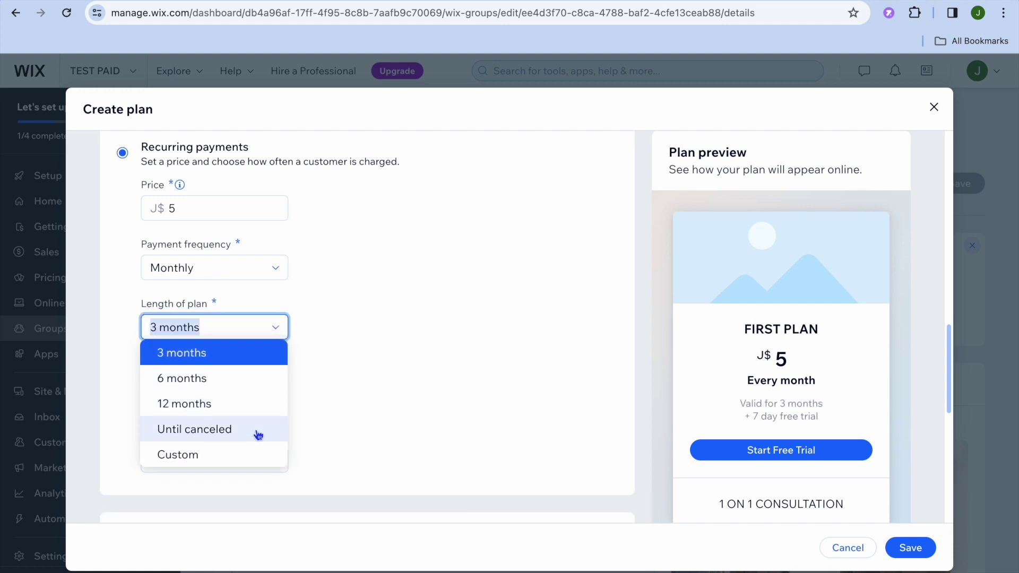
pyautogui.click(236, 438)
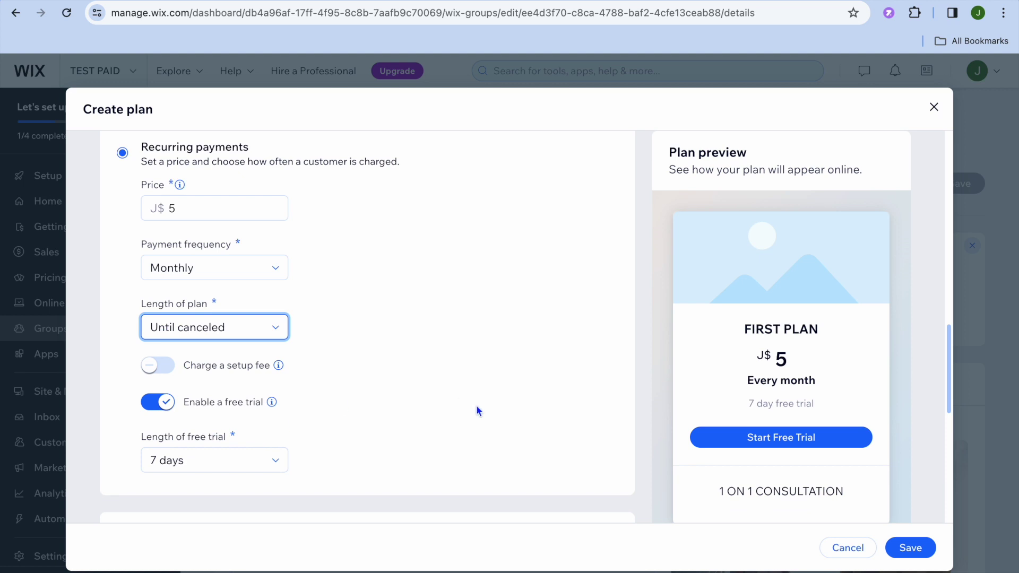
pyautogui.click(912, 547)
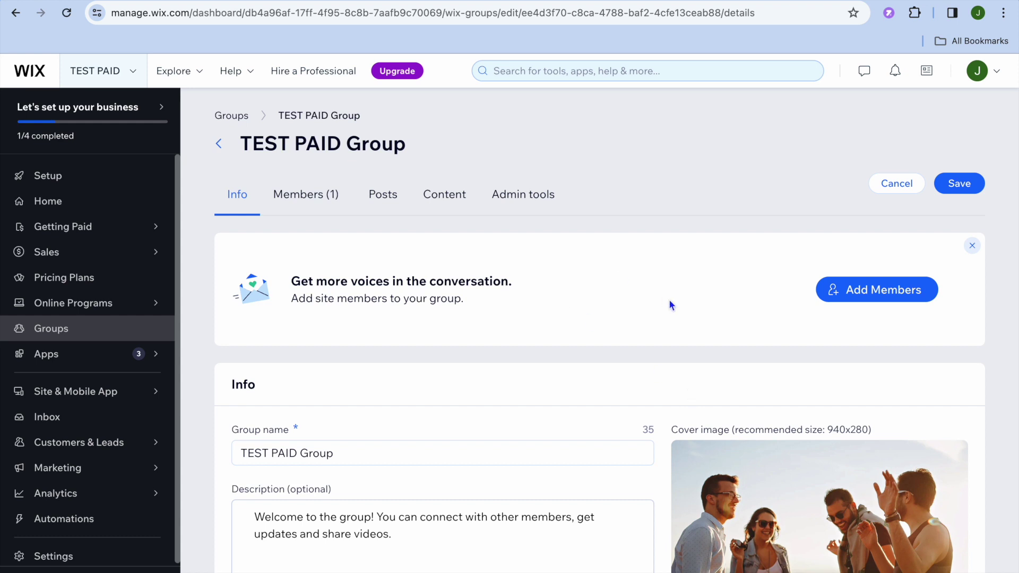
# Stay on the TEST PAID Group page, save its changes, and return to the groups list.
pyautogui.click(225, 149)
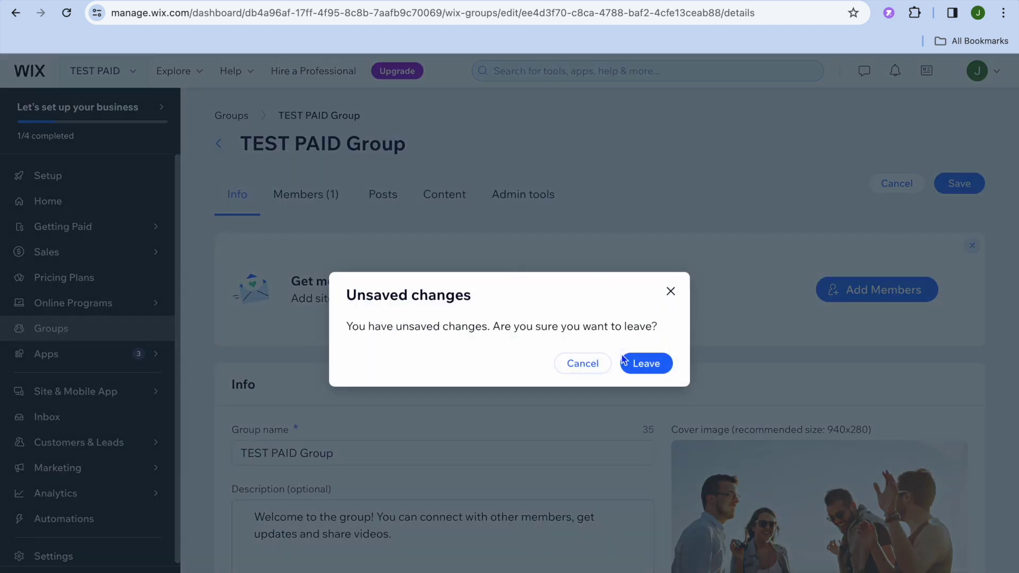
pyautogui.click(587, 364)
pyautogui.click(961, 187)
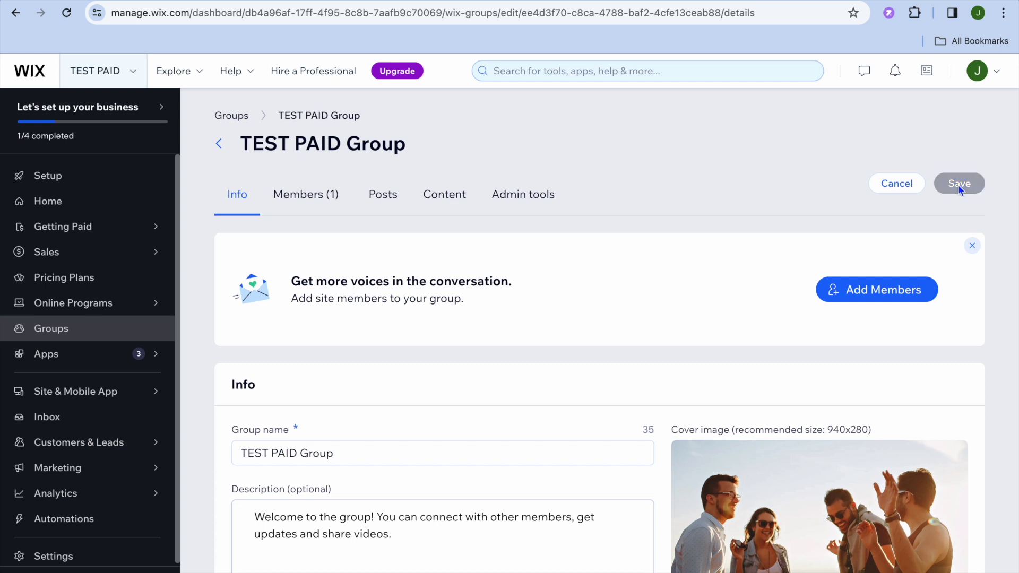
pyautogui.click(222, 145)
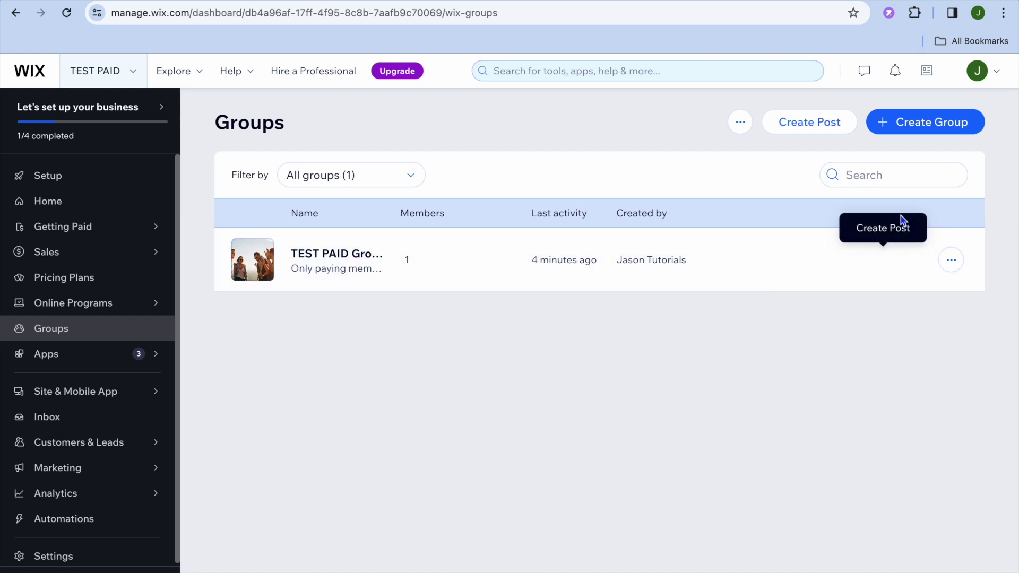
# Check Create Group and Online Programs, then return to Groups and start a TEST PAID Group post.
pyautogui.click(921, 127)
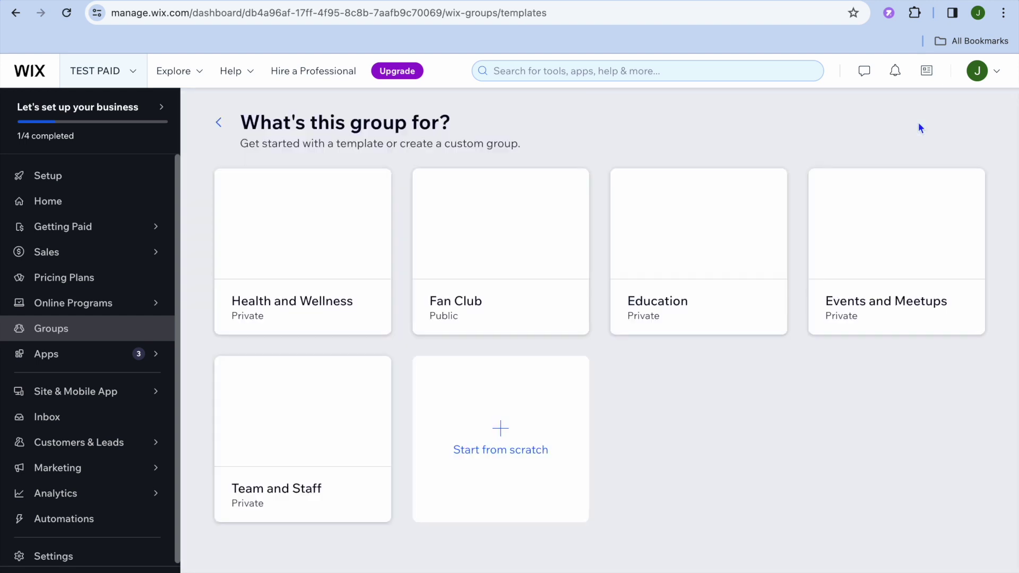
pyautogui.moveTo(652, 248)
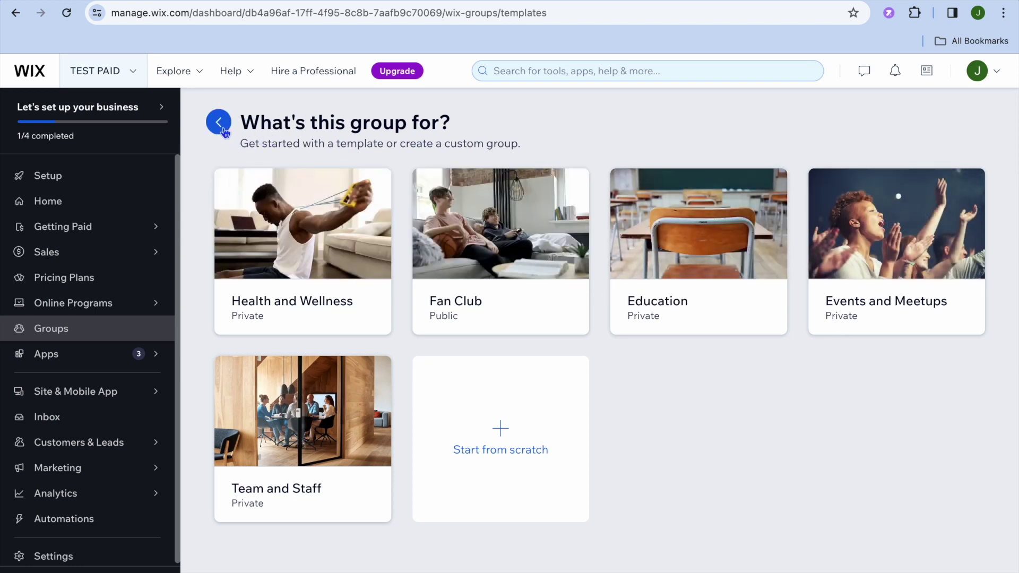
pyautogui.click(126, 305)
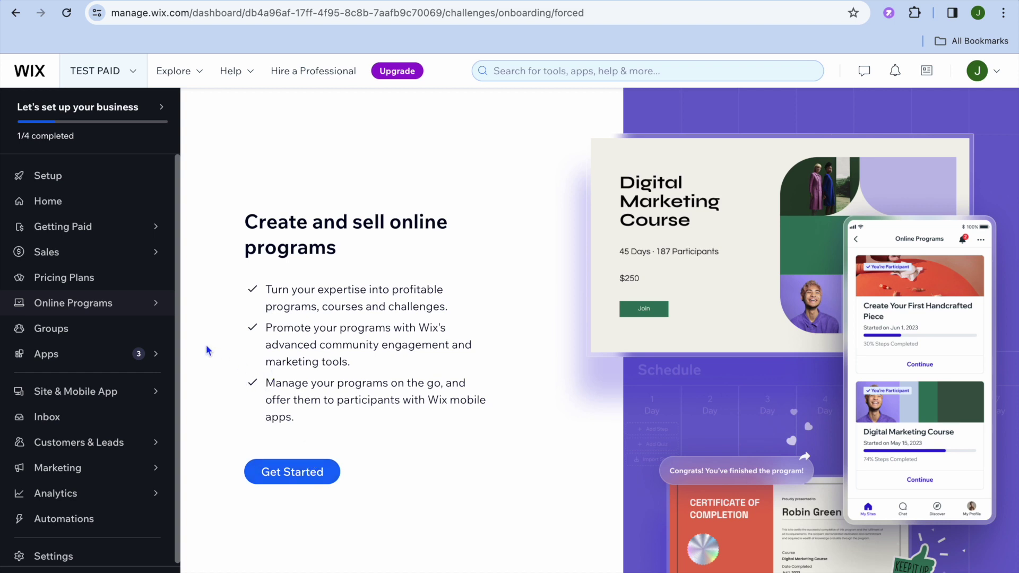
pyautogui.click(113, 335)
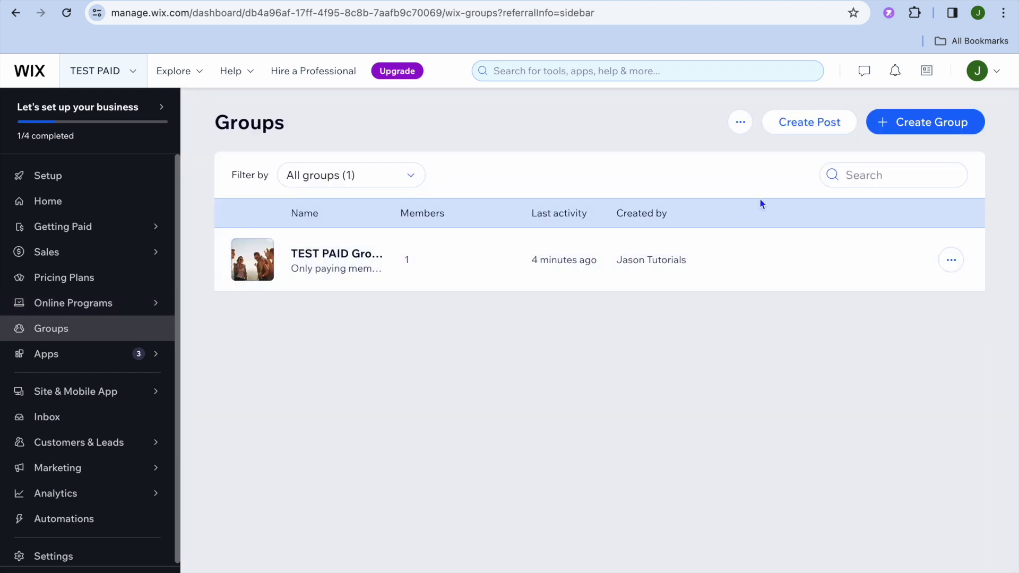
pyautogui.click(803, 126)
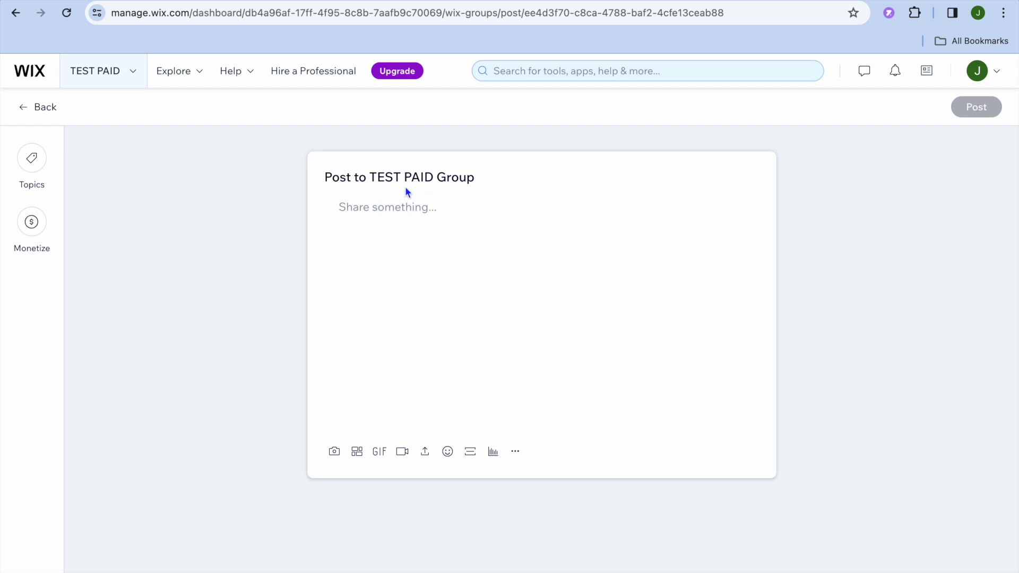
# In the TEST PAID Group post composer, try the extra insert options, Topics and Monetize.
pyautogui.click(372, 211)
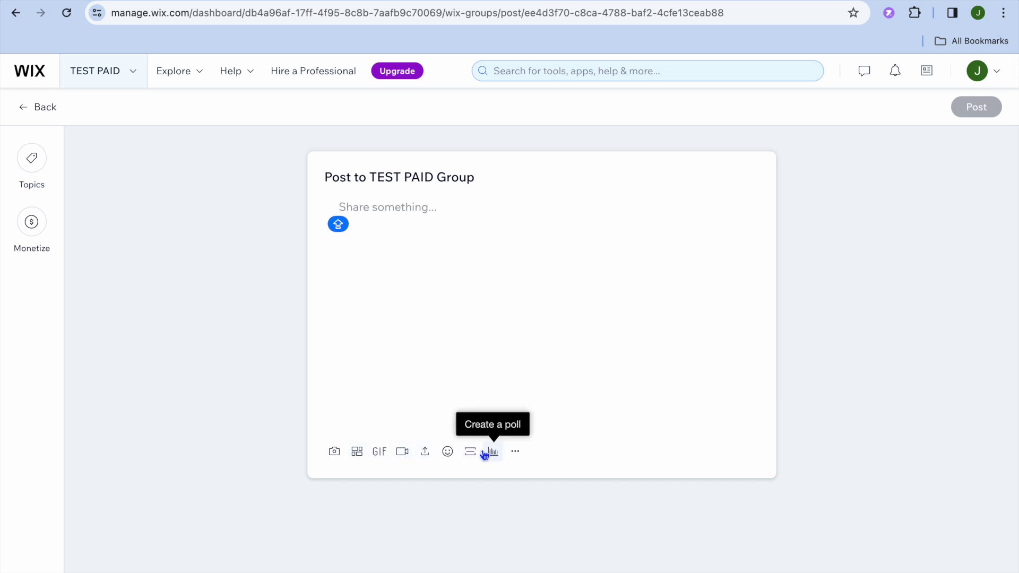
pyautogui.click(516, 454)
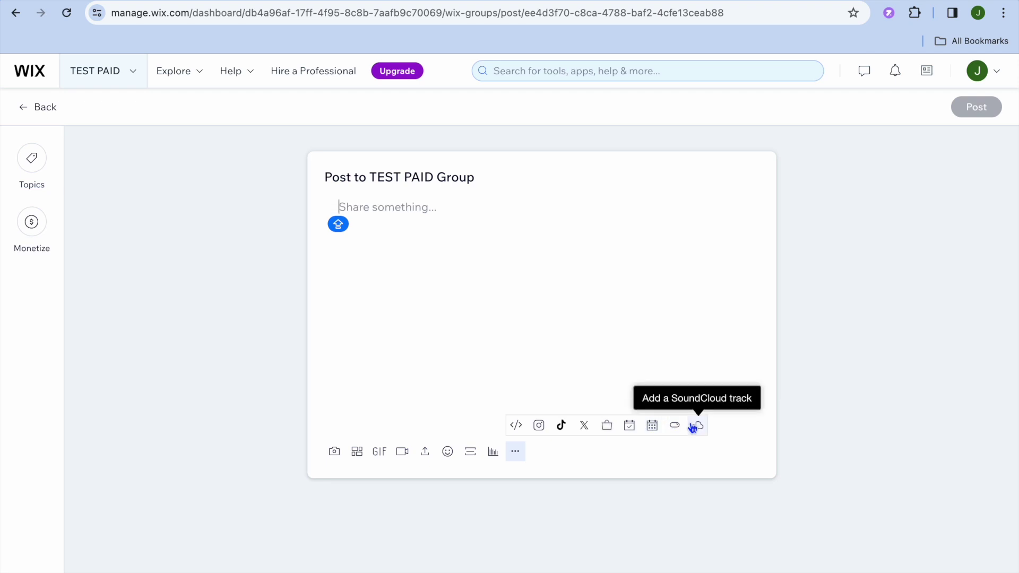
pyautogui.click(283, 360)
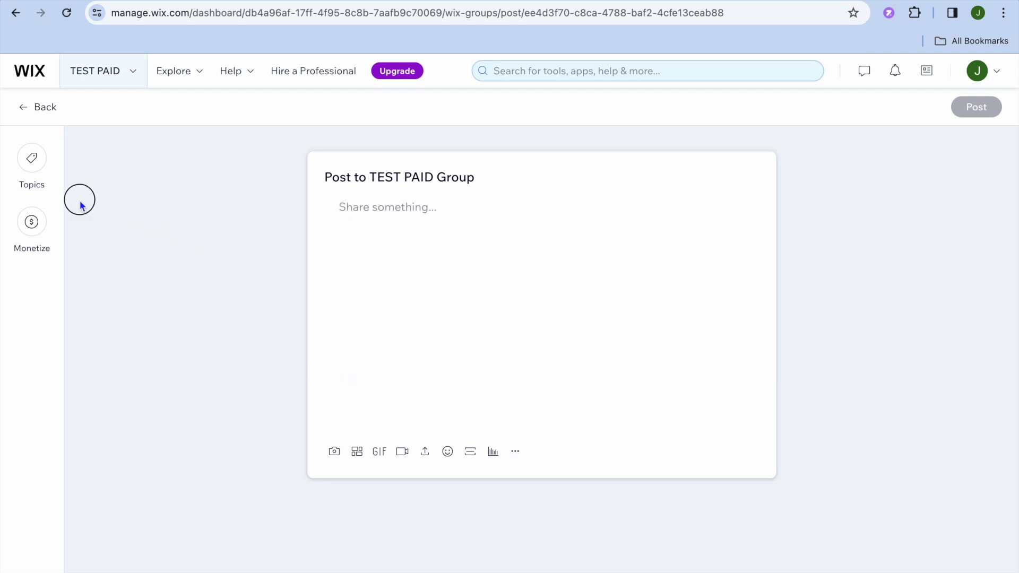
pyautogui.click(31, 171)
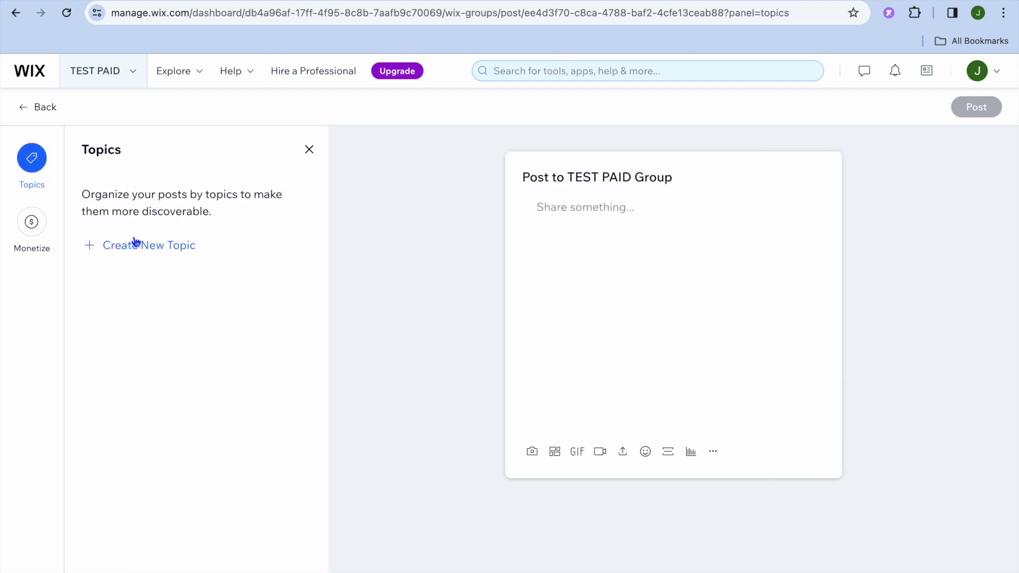
pyautogui.click(30, 222)
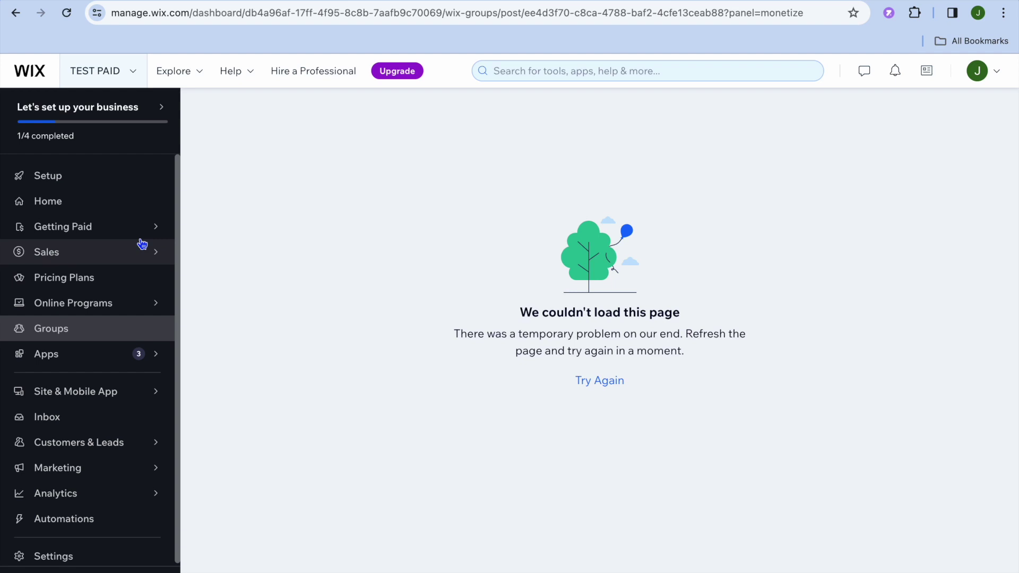
# On Getting Paid, review the payment methods available to connect, then dismiss the list.
pyautogui.moveTo(113, 232)
pyautogui.click(103, 239)
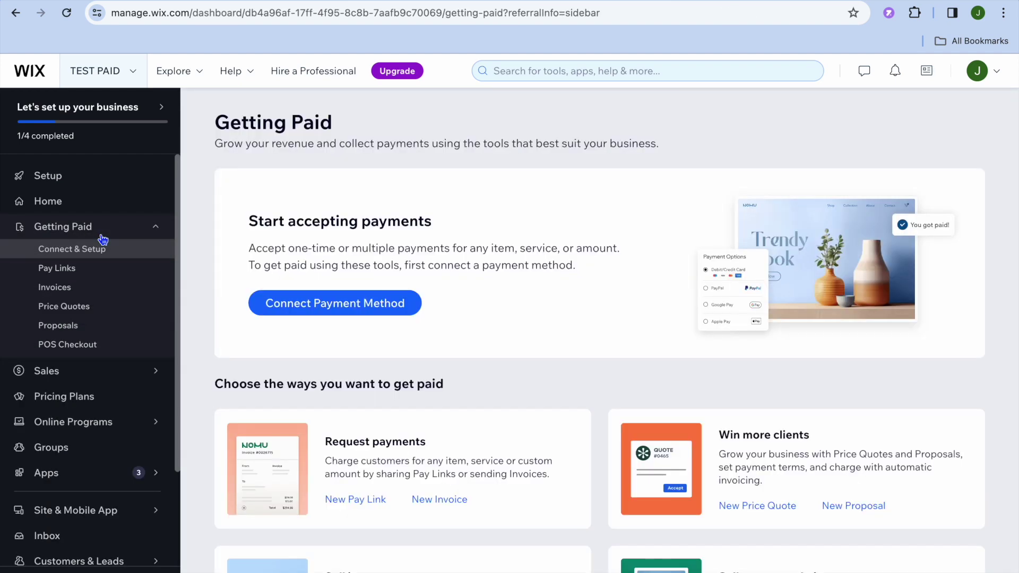
pyautogui.click(326, 312)
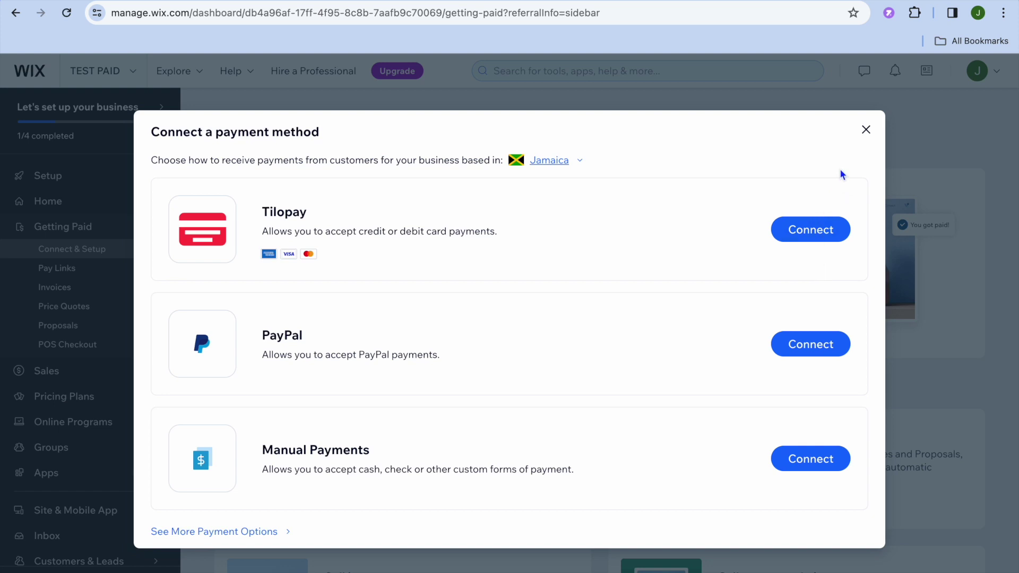
pyautogui.click(866, 129)
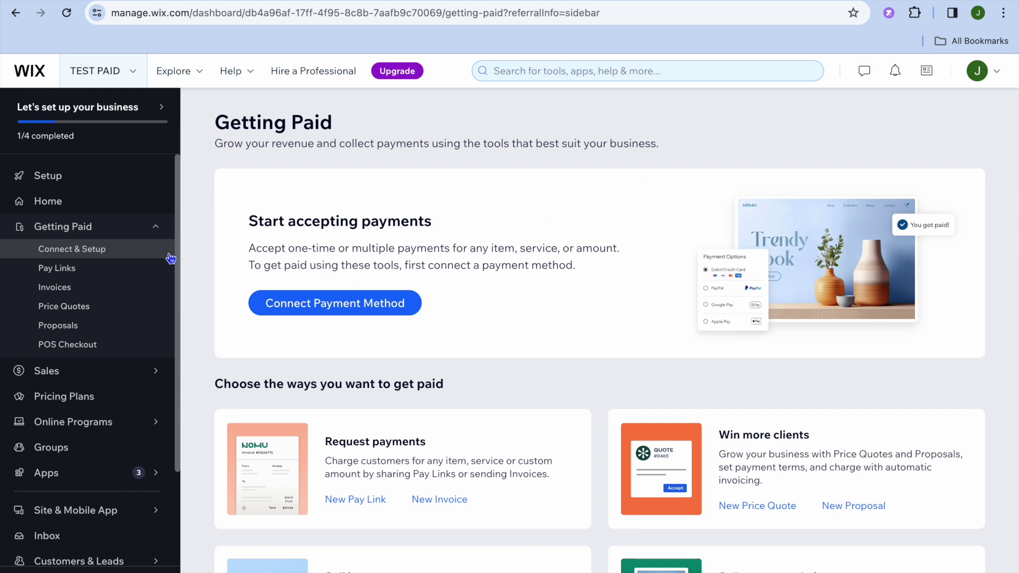
# From Setup, choose Design Site and start from a template.
pyautogui.click(104, 186)
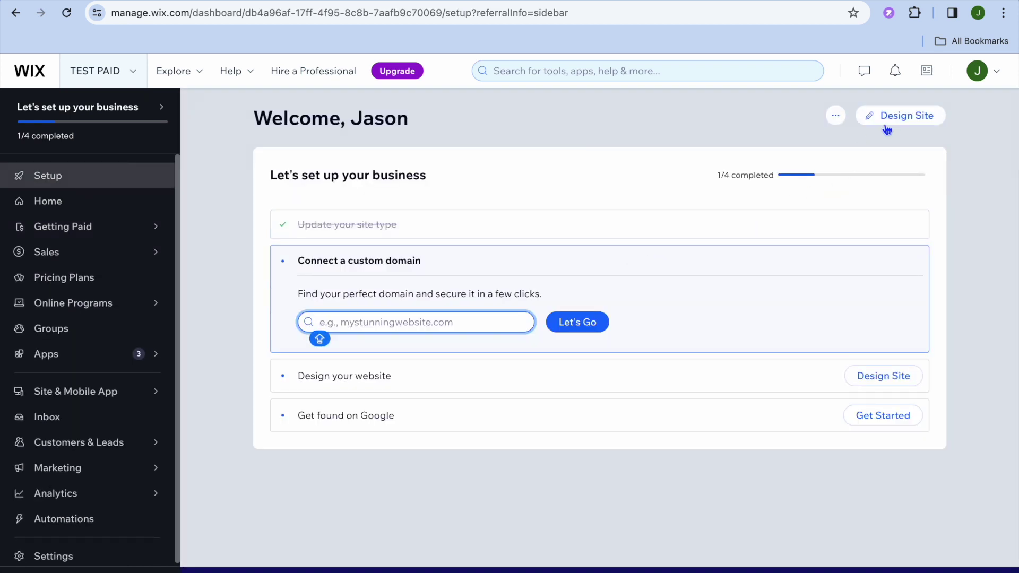
pyautogui.click(891, 122)
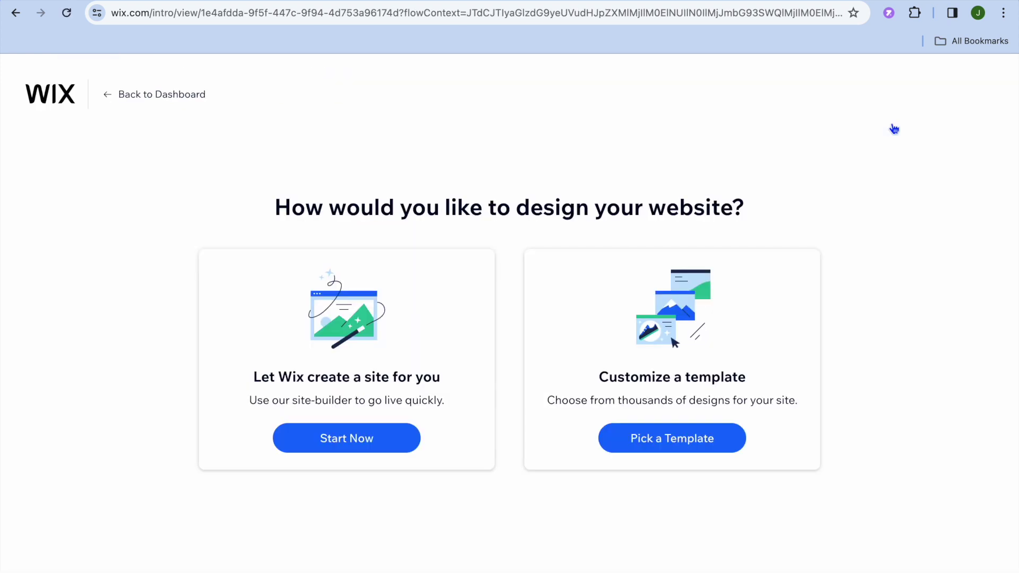
pyautogui.click(645, 440)
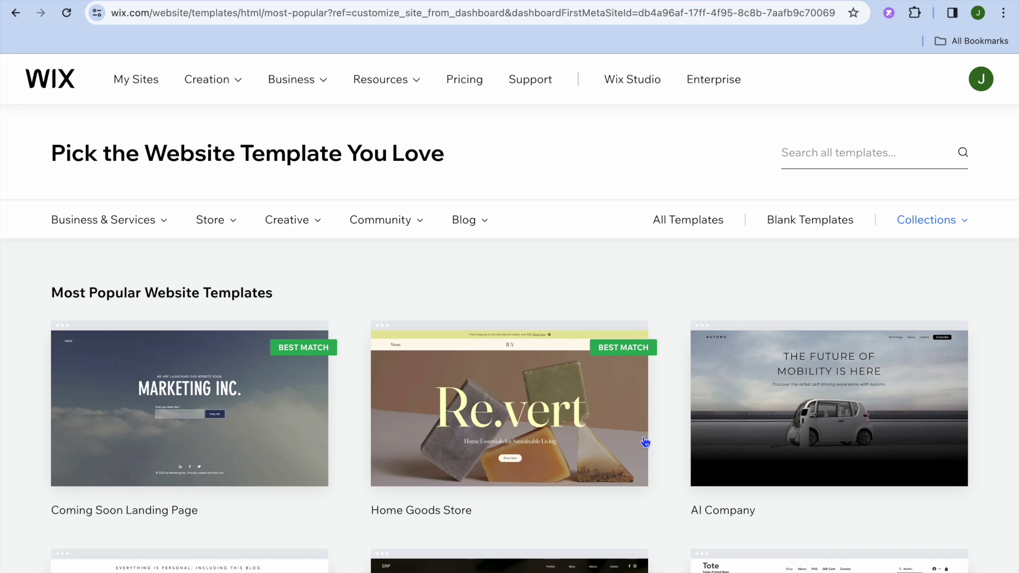
pyautogui.scroll(-7, 645, 442)
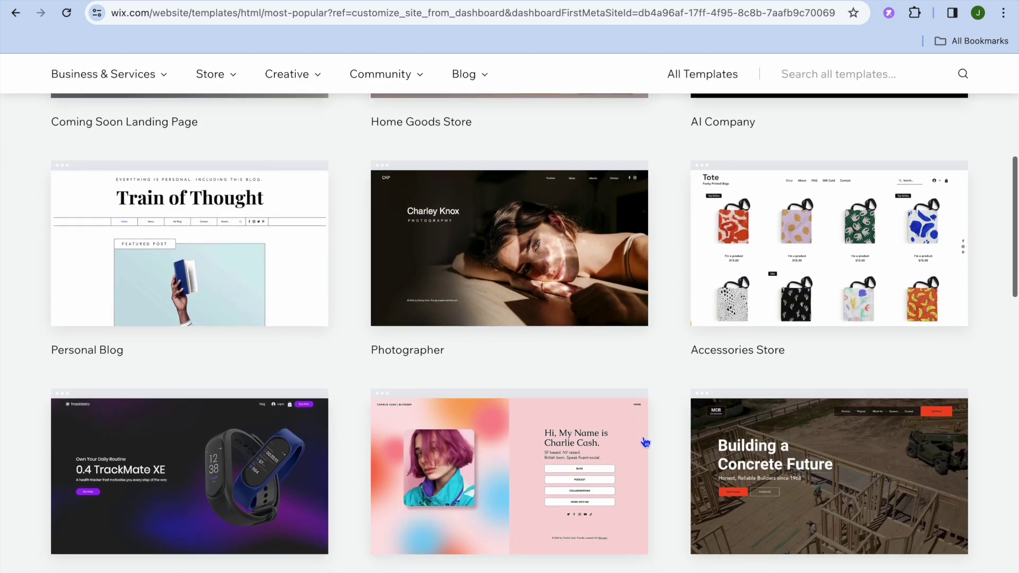
pyautogui.scroll(7, 645, 441)
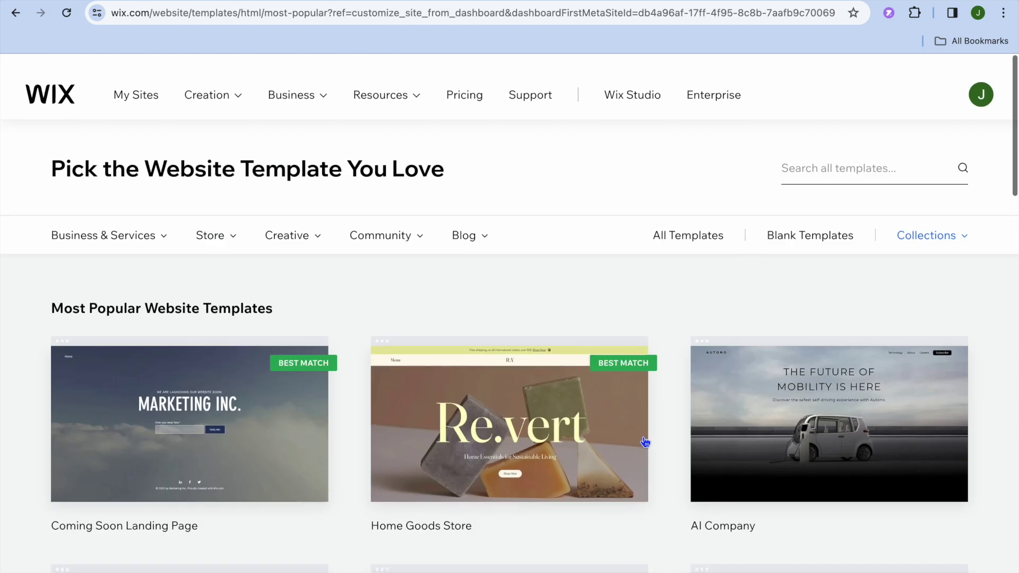
# Search all templates for 'MEMEBERSHIP' and open Coaching Professional for editing.
pyautogui.click(807, 157)
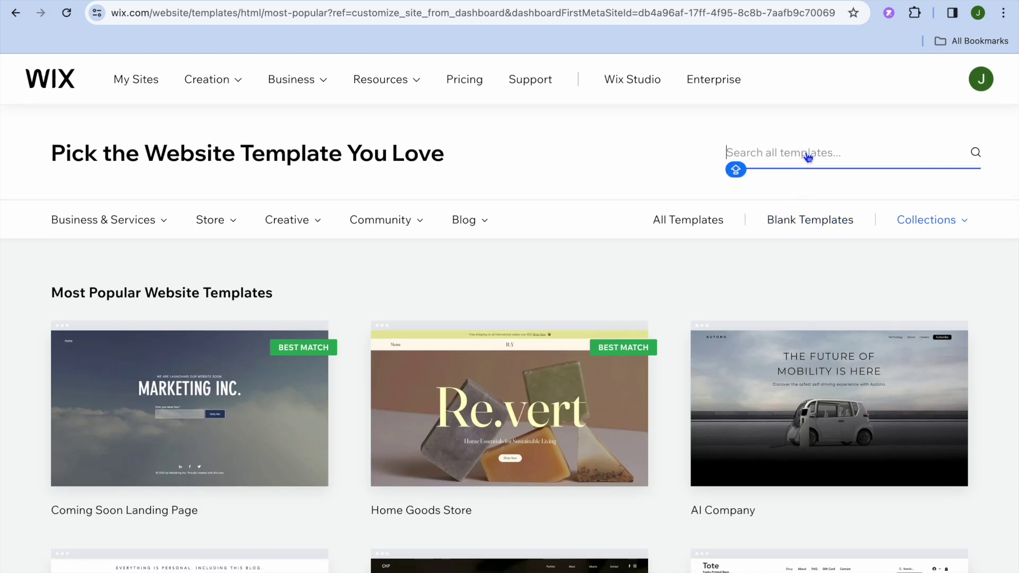
pyautogui.write('M')
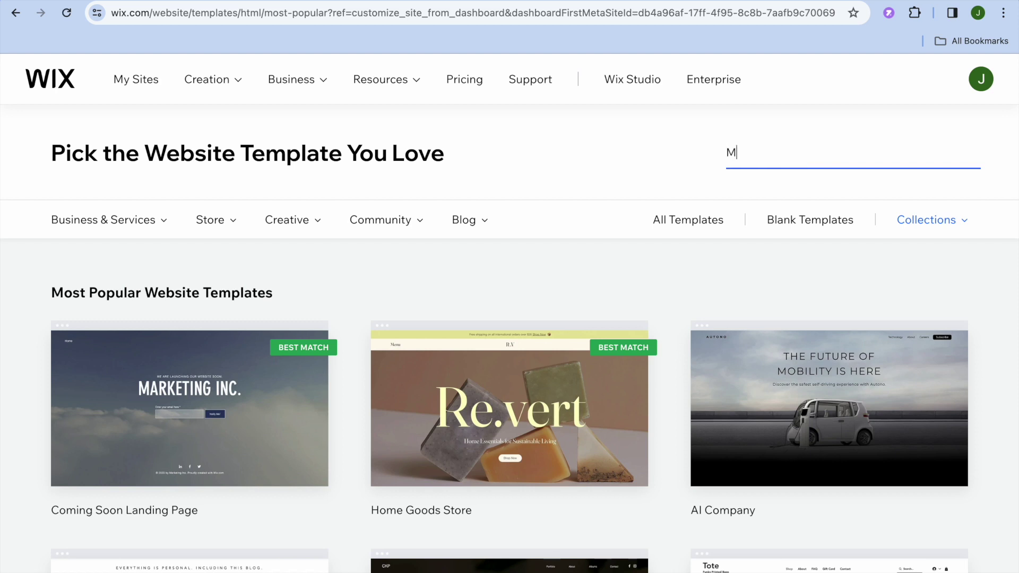
pyautogui.write('EMEBERSGIP')
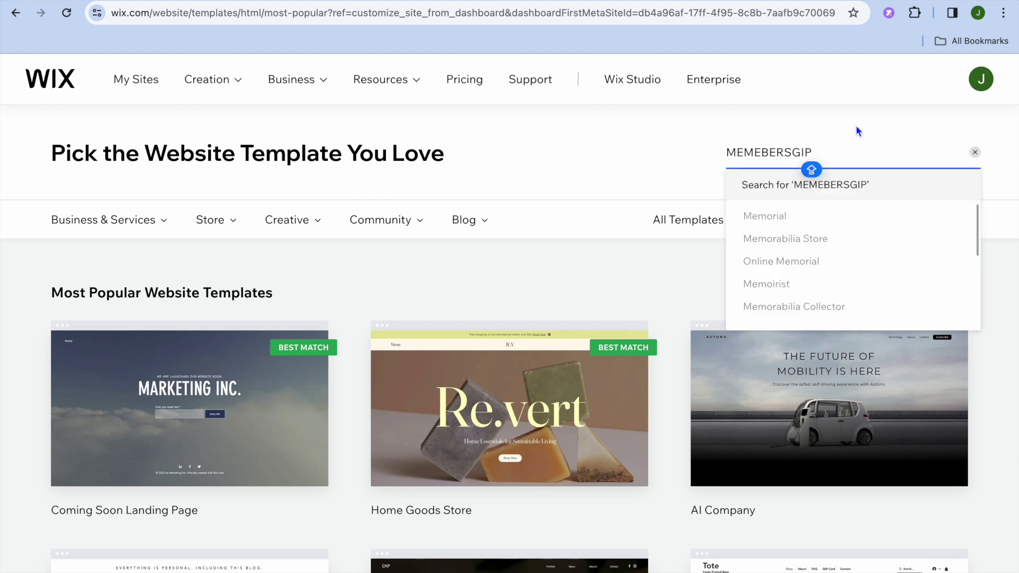
pyautogui.press('BackSpace')
pyautogui.press('BackSpace')
pyautogui.press('BackSpace')
pyautogui.write('HIP')
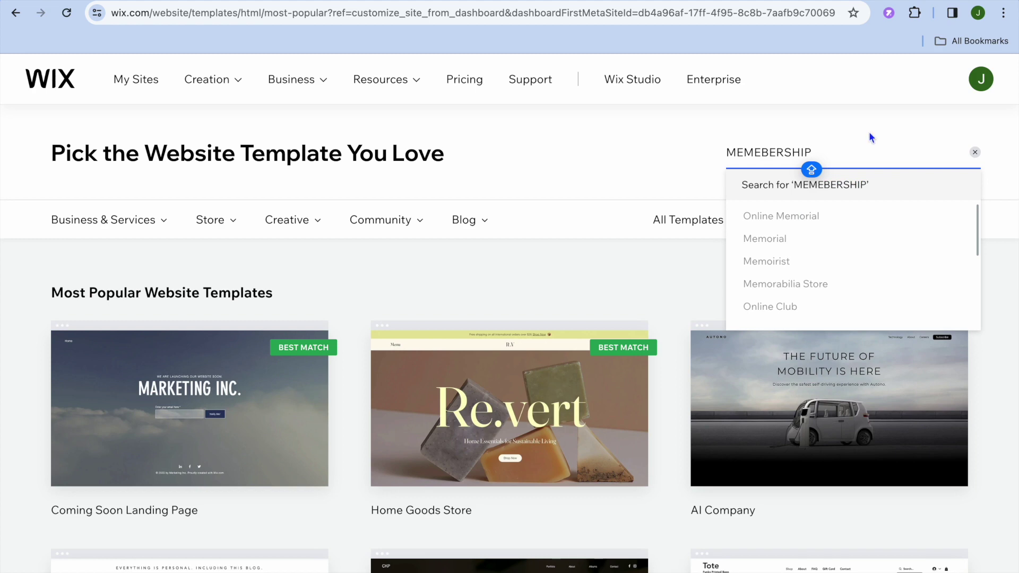
pyautogui.click(865, 184)
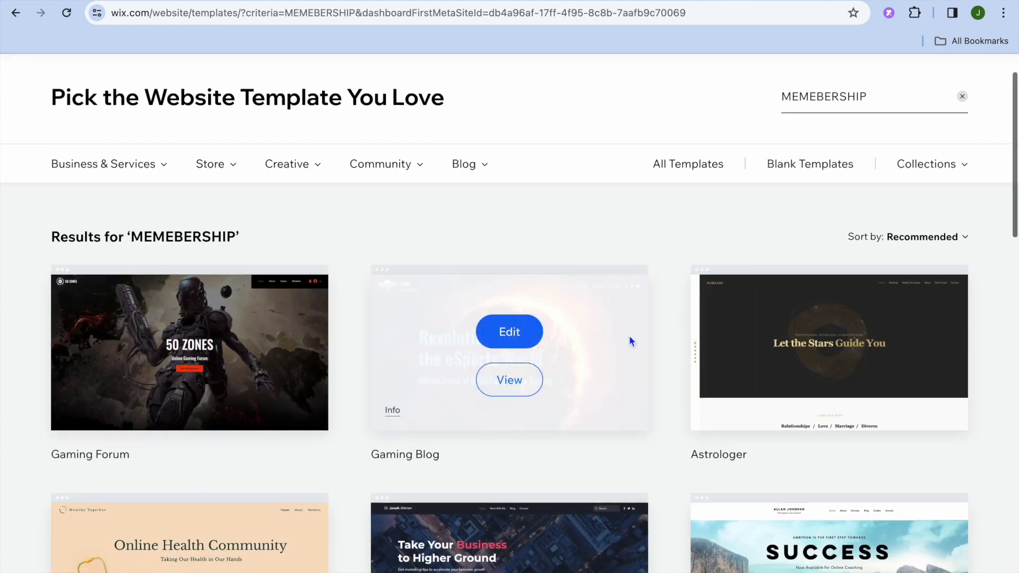
pyautogui.scroll(-6, 630, 340)
pyautogui.scroll(-6, 630, 337)
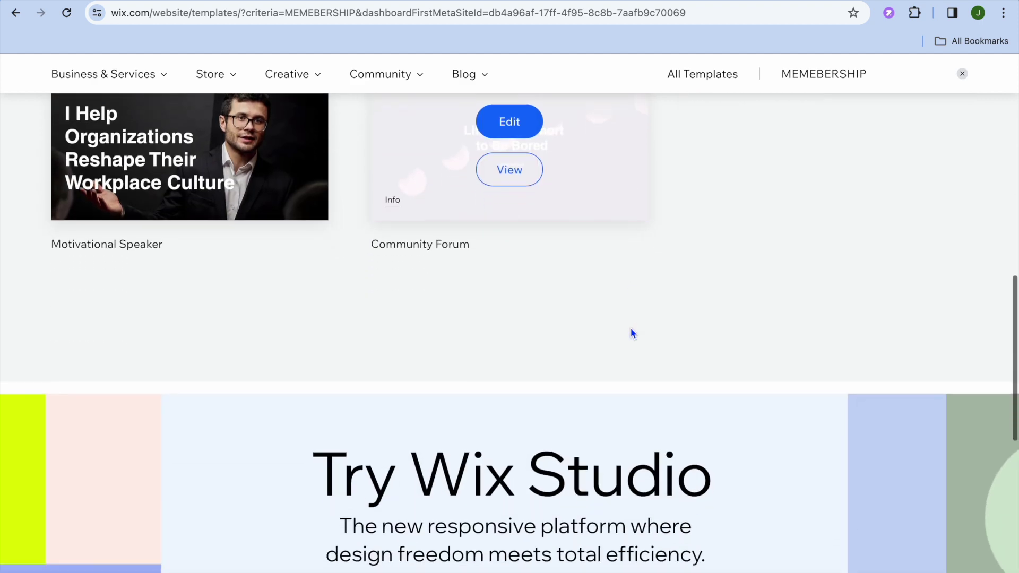
pyautogui.scroll(5, 631, 334)
pyautogui.scroll(9, 631, 330)
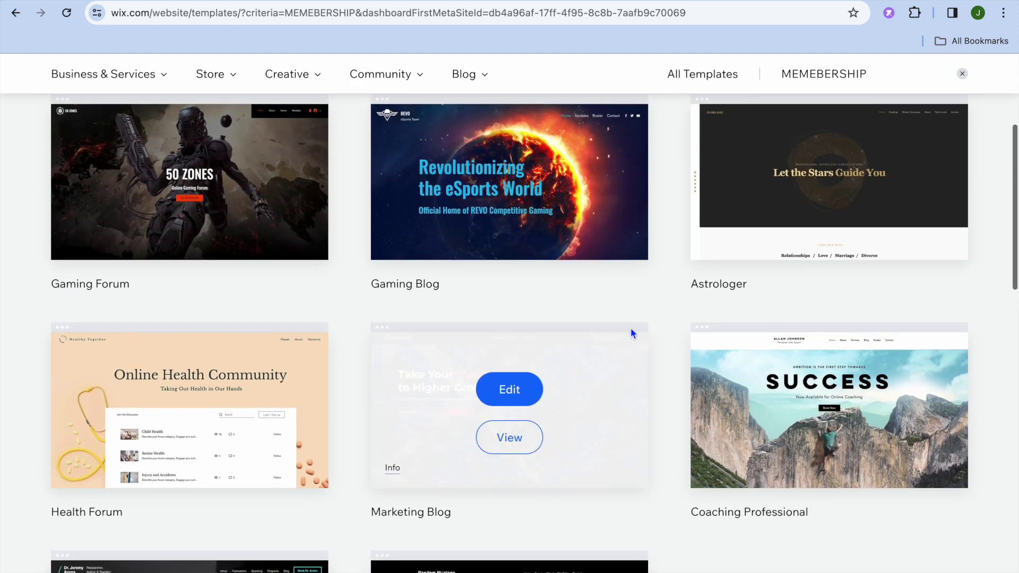
pyautogui.scroll(-5, 630, 327)
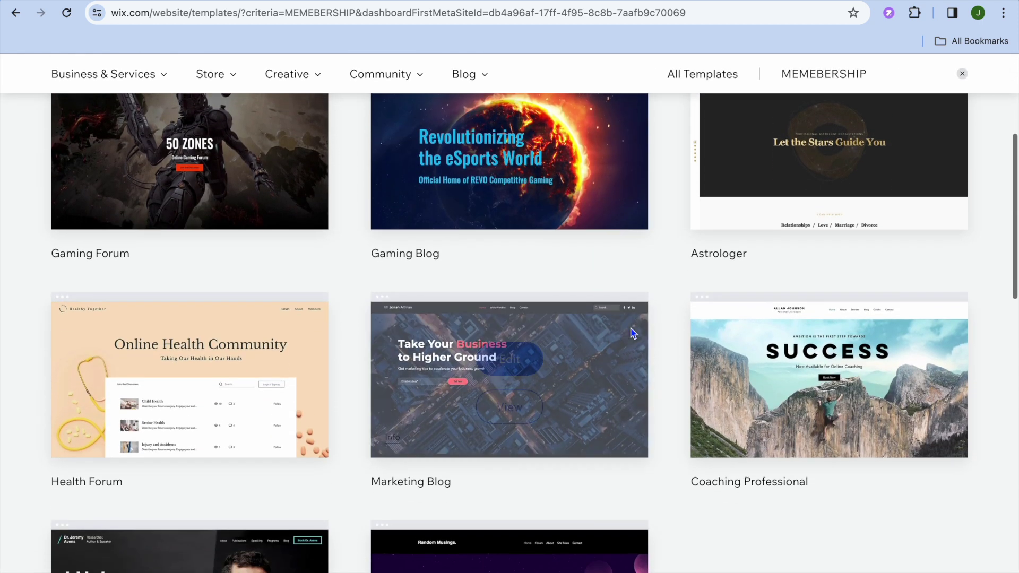
pyautogui.moveTo(195, 360)
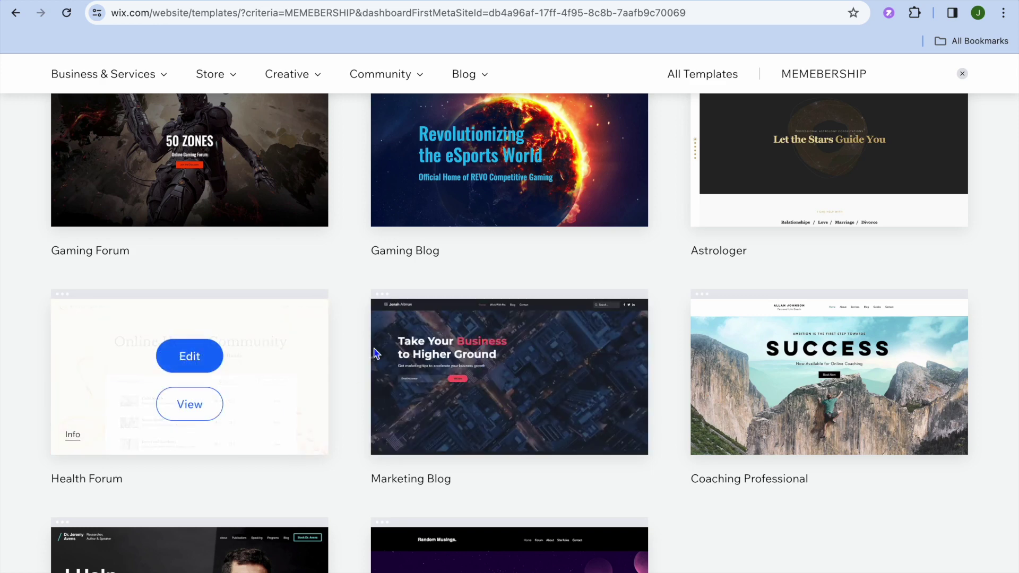
pyautogui.click(856, 361)
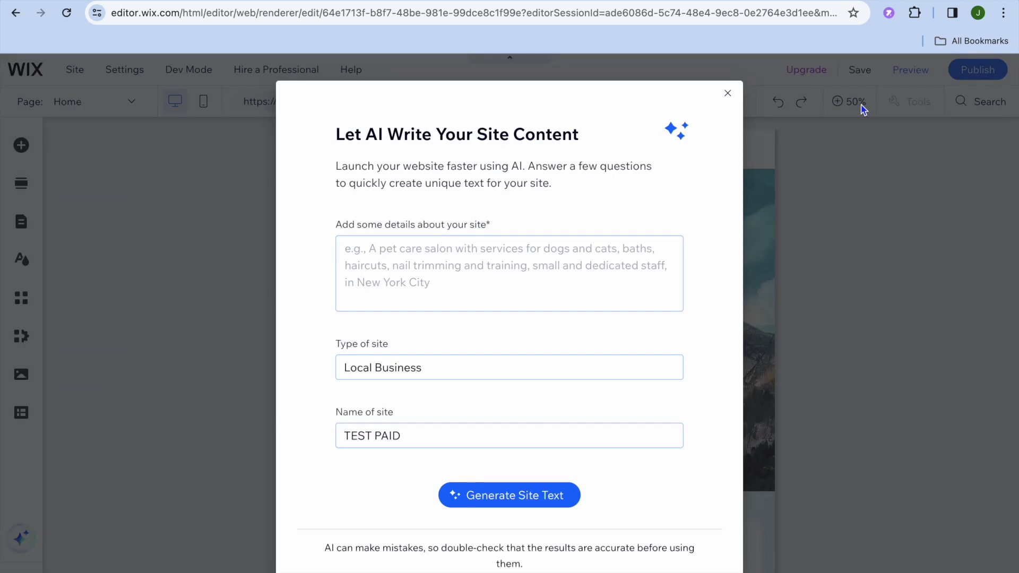
# Close the Let AI Write Your Site Content dialog without entering site details.
pyautogui.click(472, 273)
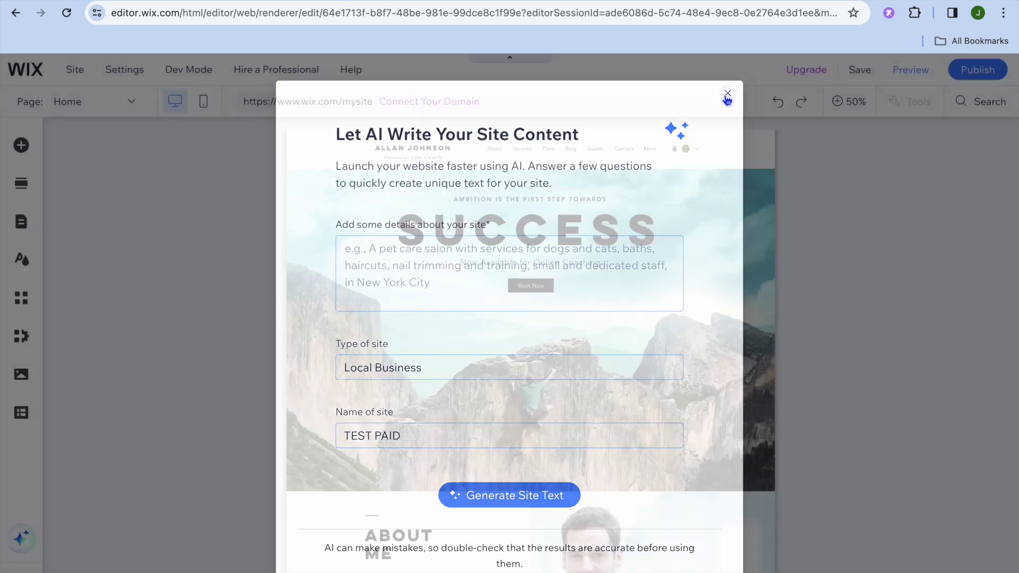
pyautogui.click(728, 93)
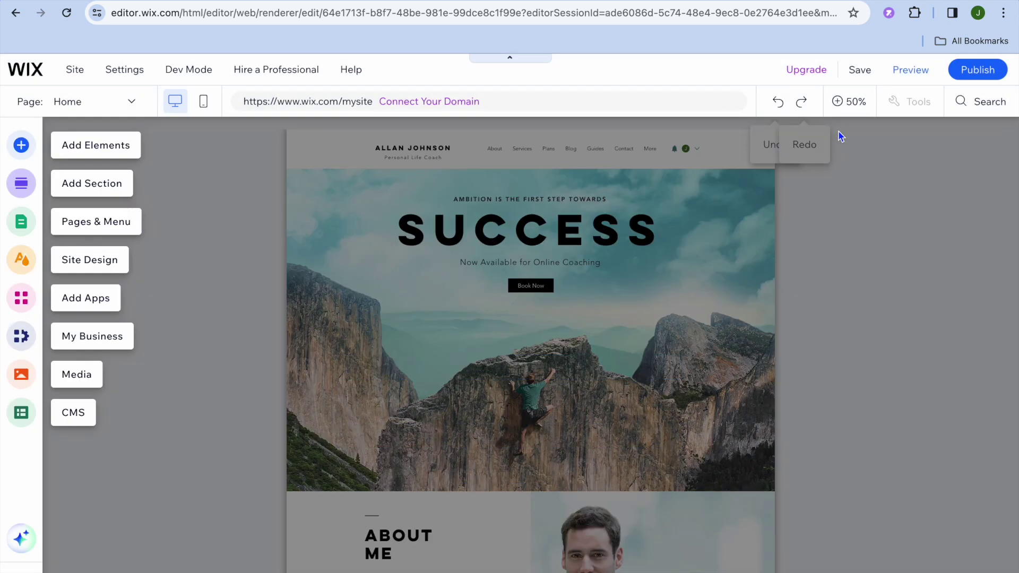
# At 100% zoom, change the header's site title text to 'JASON TEST'.
pyautogui.click(852, 104)
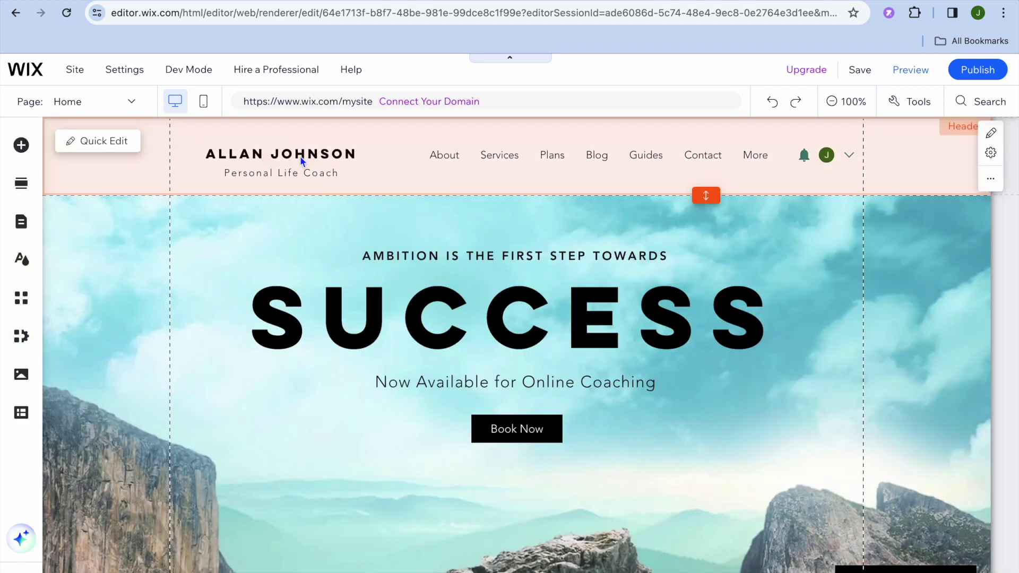
pyautogui.click(299, 156)
pyautogui.click(282, 150)
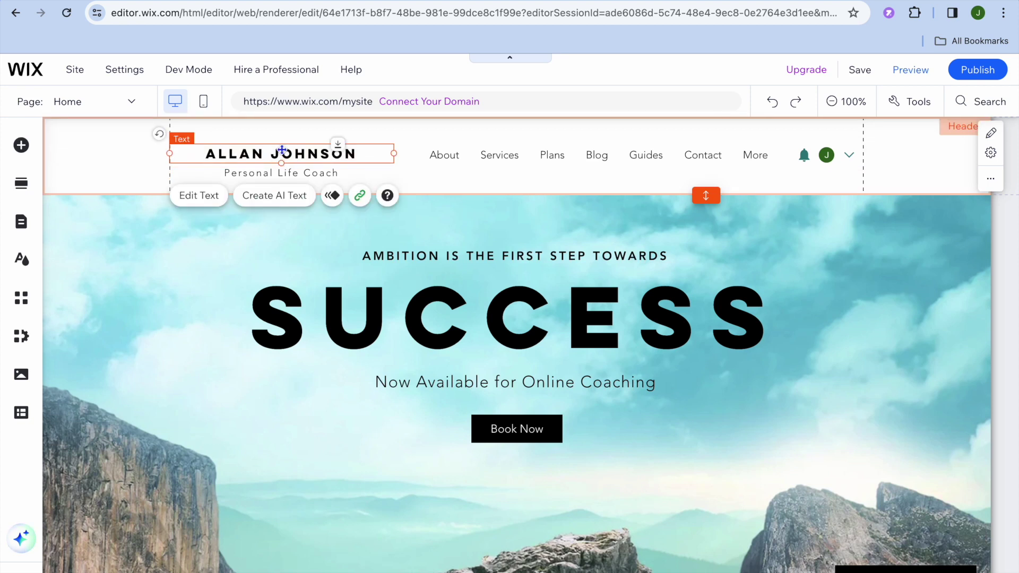
pyautogui.click(210, 195)
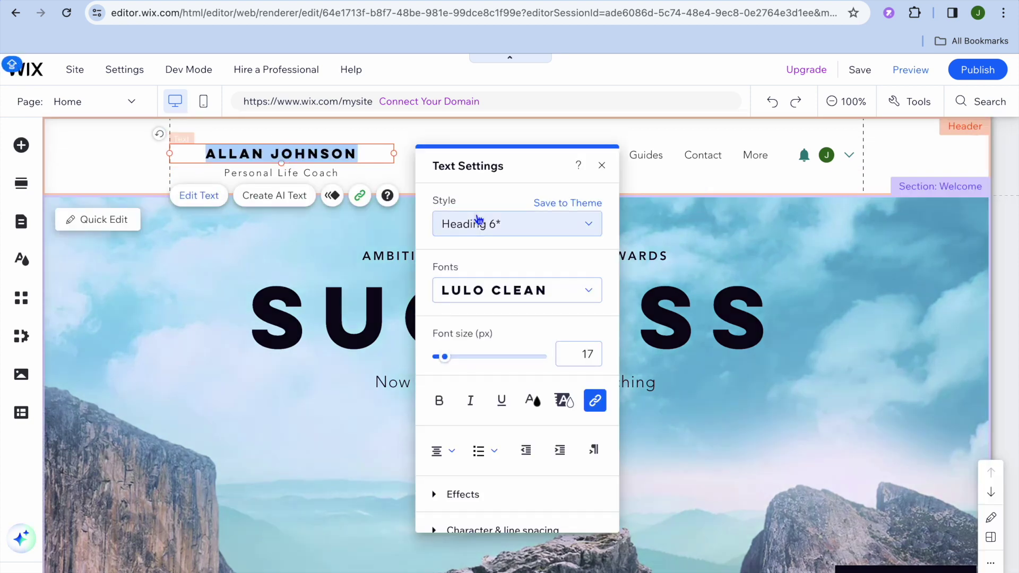
pyautogui.scroll(-1, 539, 343)
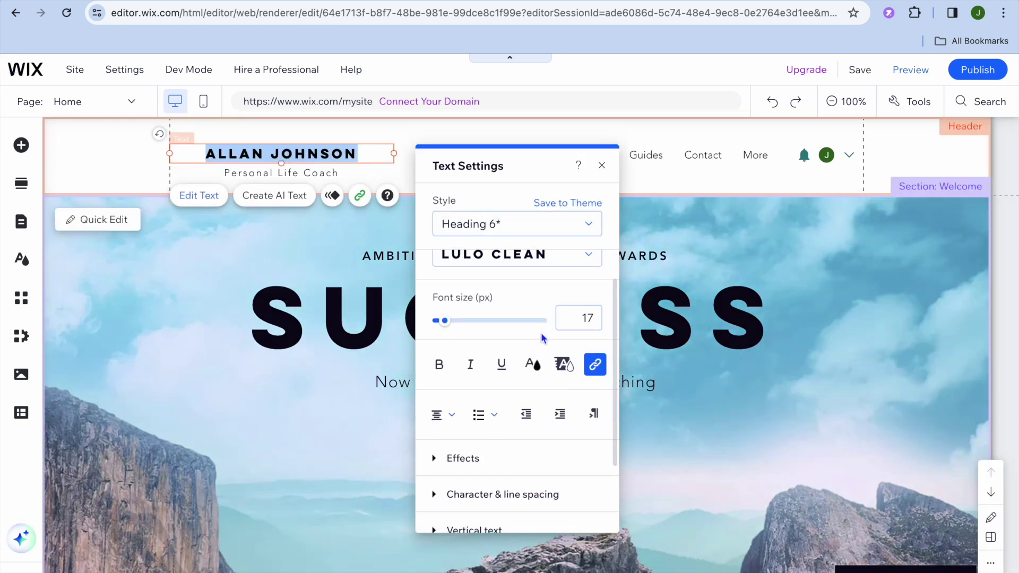
pyautogui.scroll(-2, 515, 375)
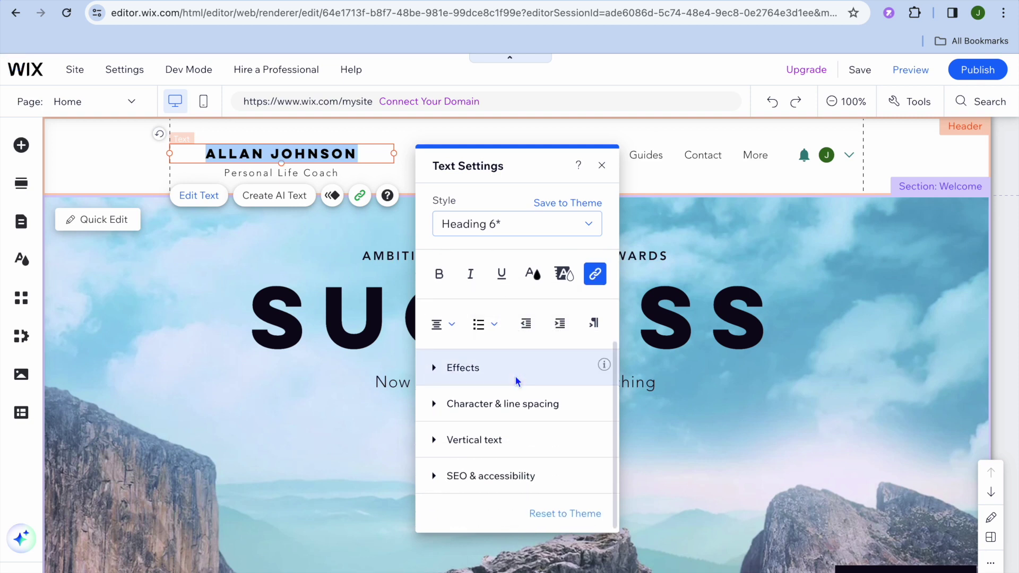
pyautogui.scroll(3, 515, 375)
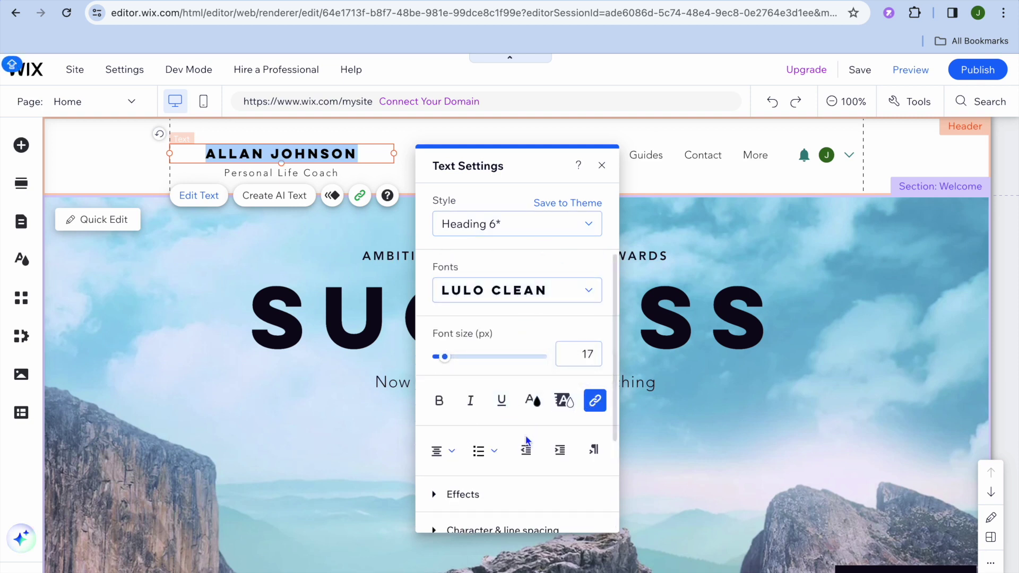
pyautogui.scroll(-2, 465, 404)
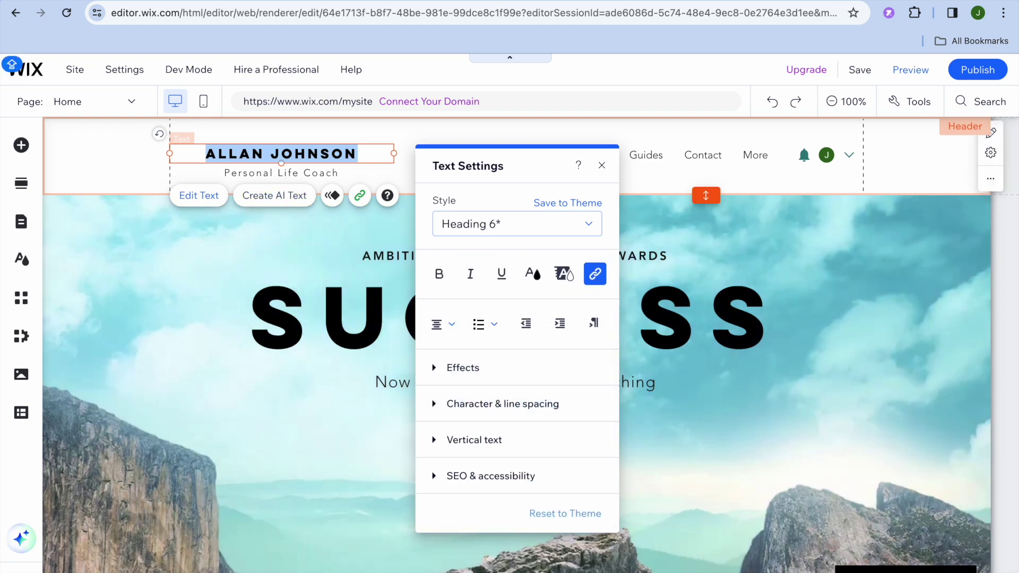
pyautogui.write('JASONTEST')
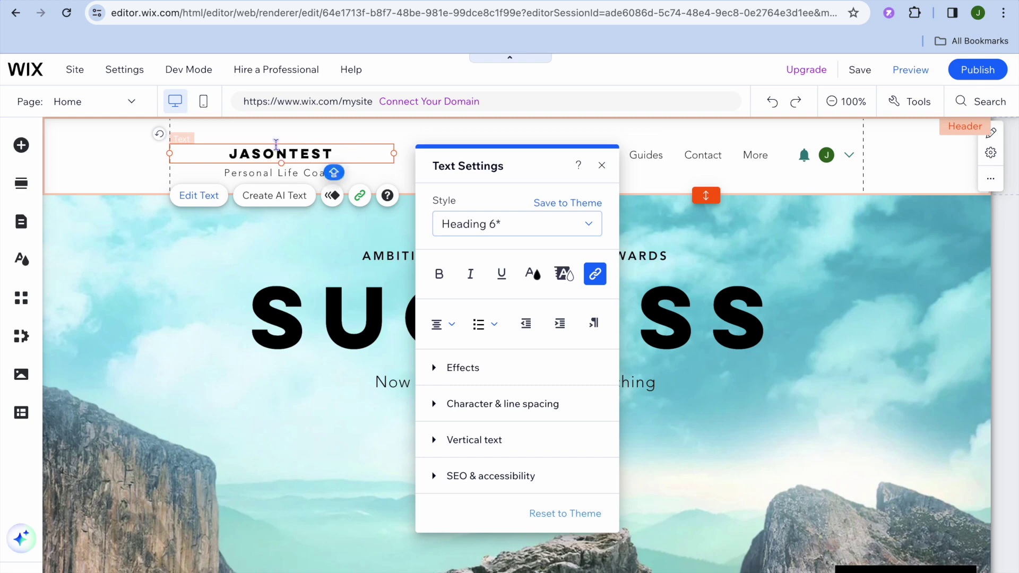
pyautogui.click(288, 153)
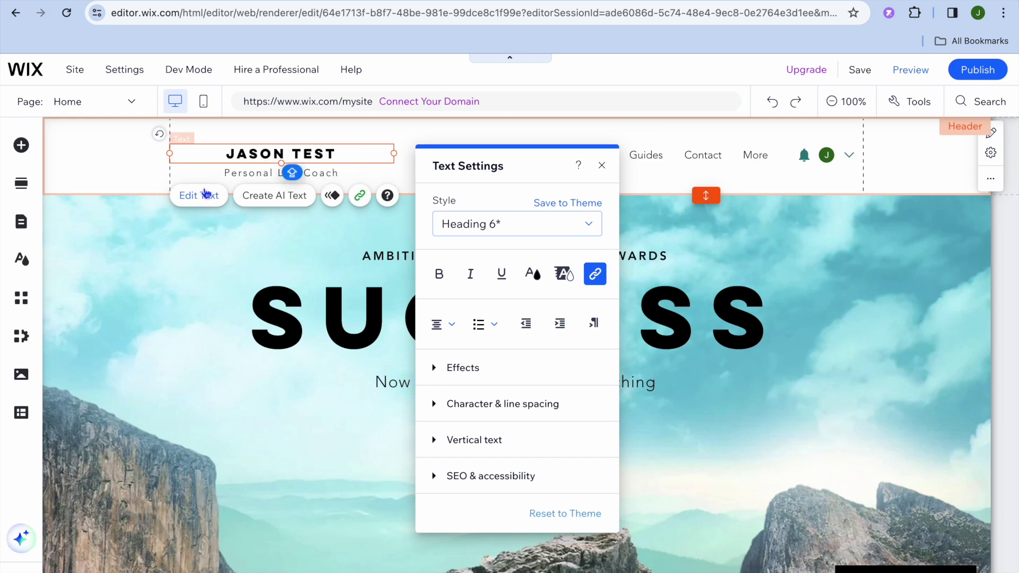
pyautogui.click(116, 169)
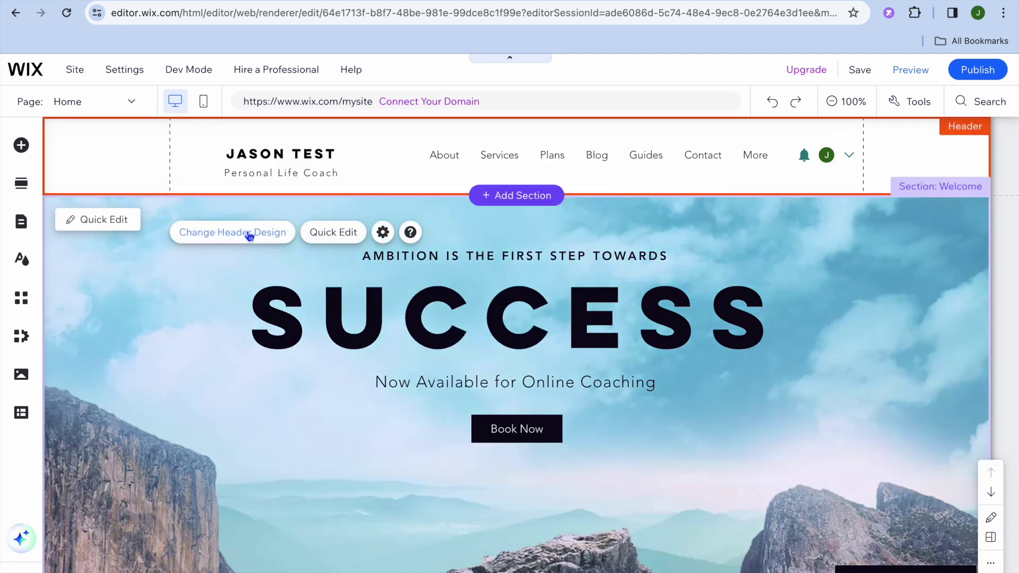
pyautogui.click(247, 233)
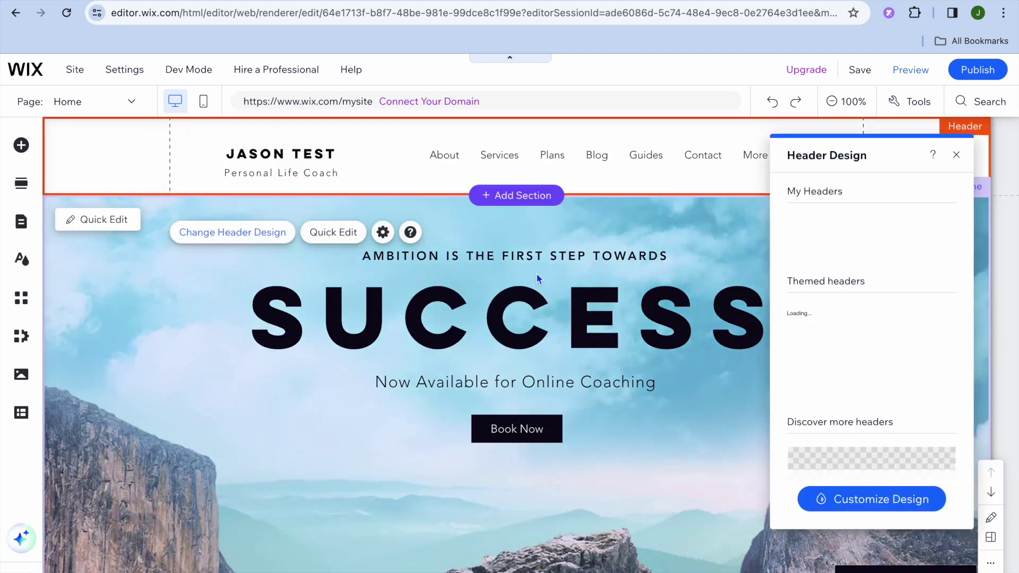
pyautogui.scroll(-5, 890, 309)
pyautogui.scroll(-2, 891, 311)
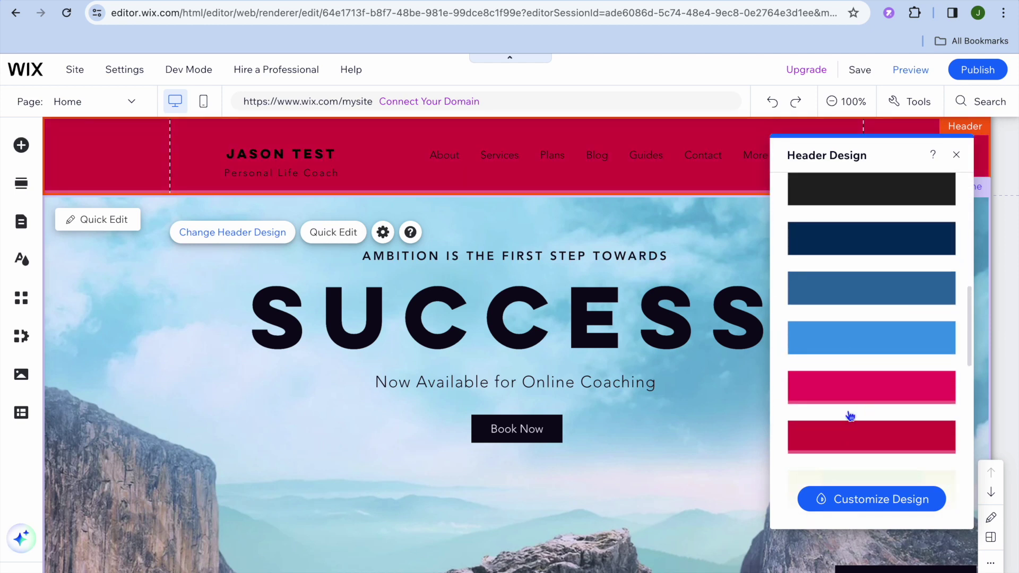
pyautogui.click(129, 273)
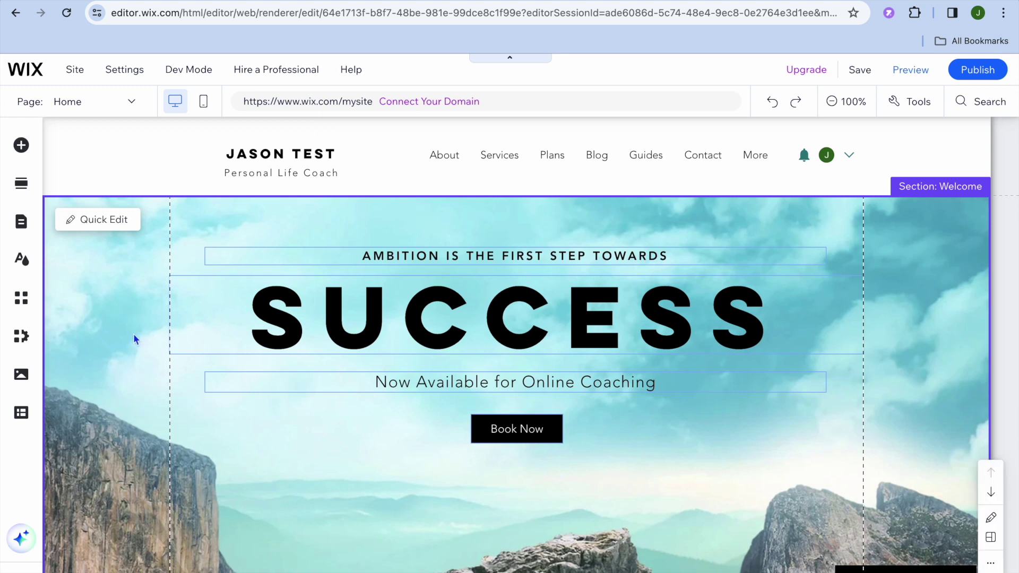
pyautogui.click(25, 149)
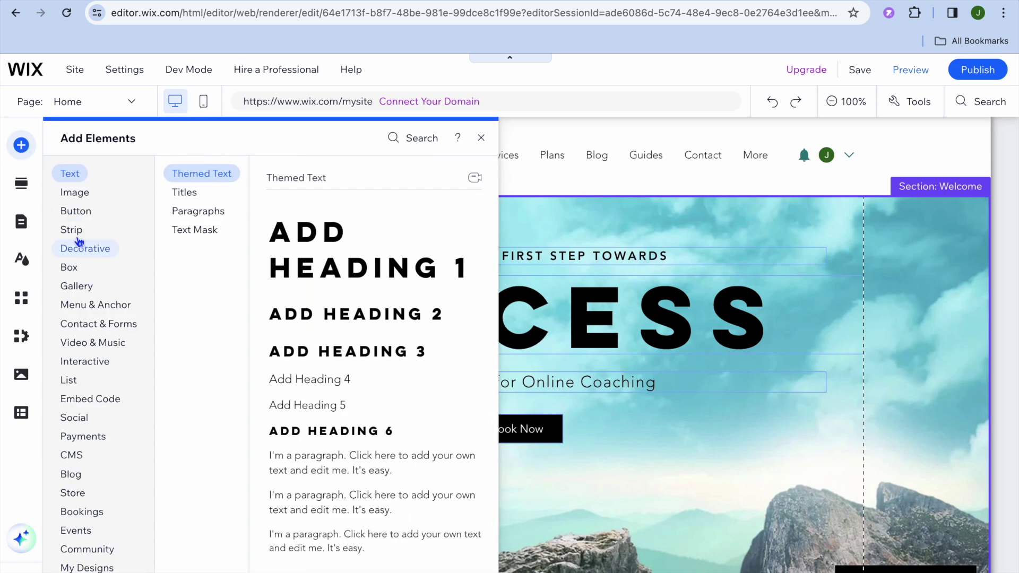
pyautogui.click(73, 232)
pyautogui.click(75, 211)
pyautogui.click(91, 249)
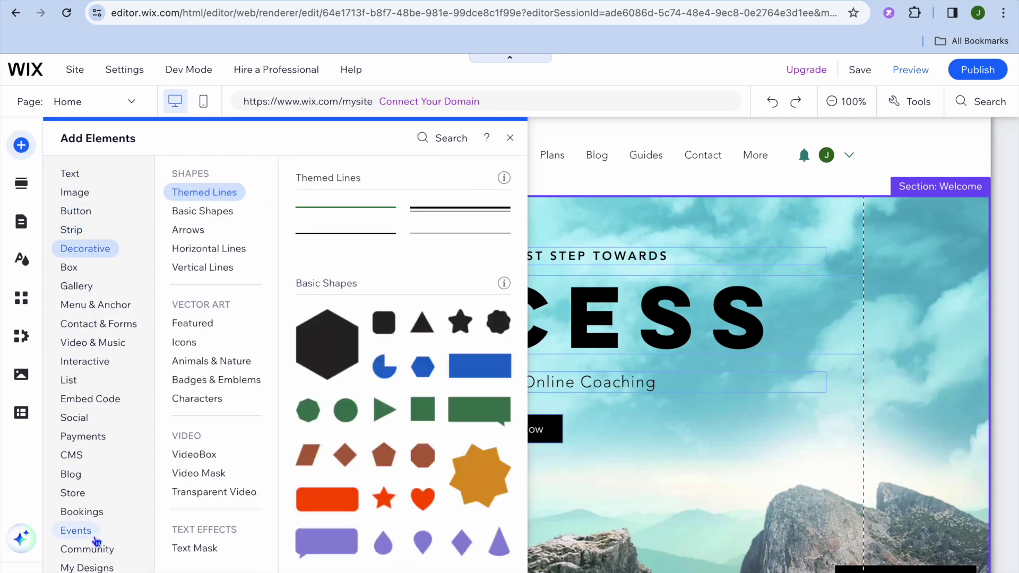
pyautogui.click(75, 530)
pyautogui.click(74, 229)
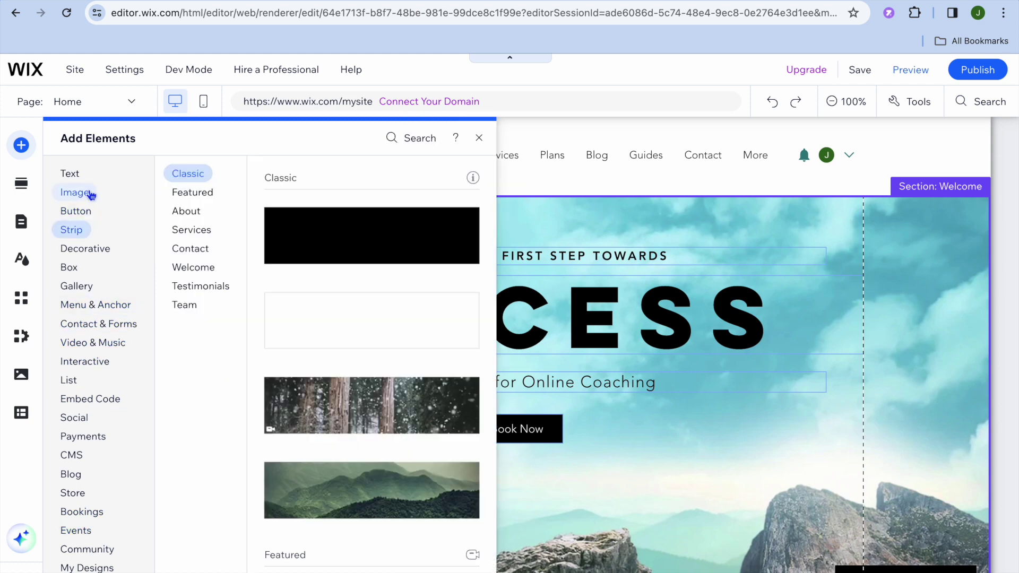
pyautogui.click(90, 194)
pyautogui.click(89, 210)
pyautogui.click(90, 249)
pyautogui.click(99, 286)
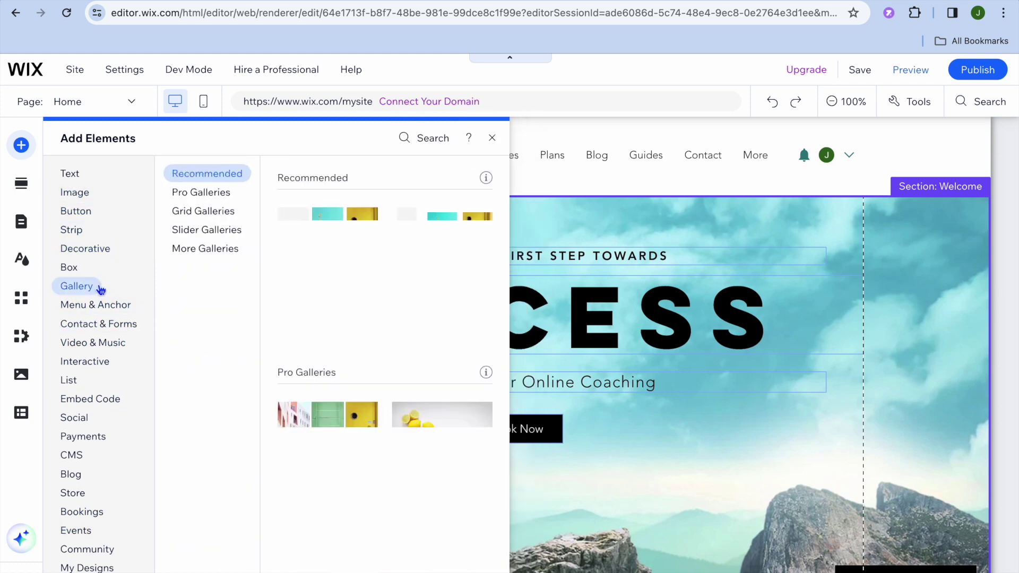
pyautogui.click(98, 305)
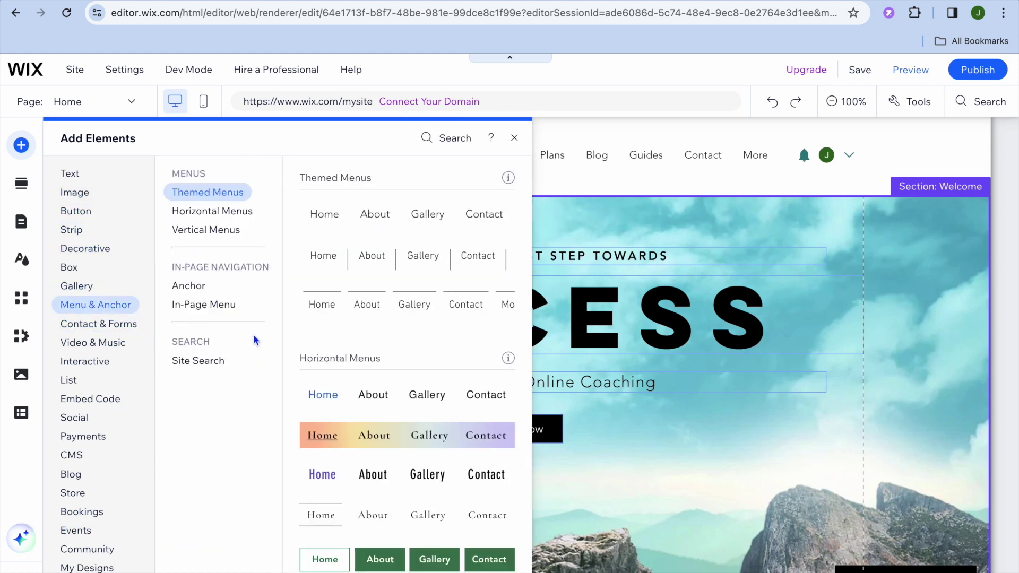
pyautogui.click(515, 138)
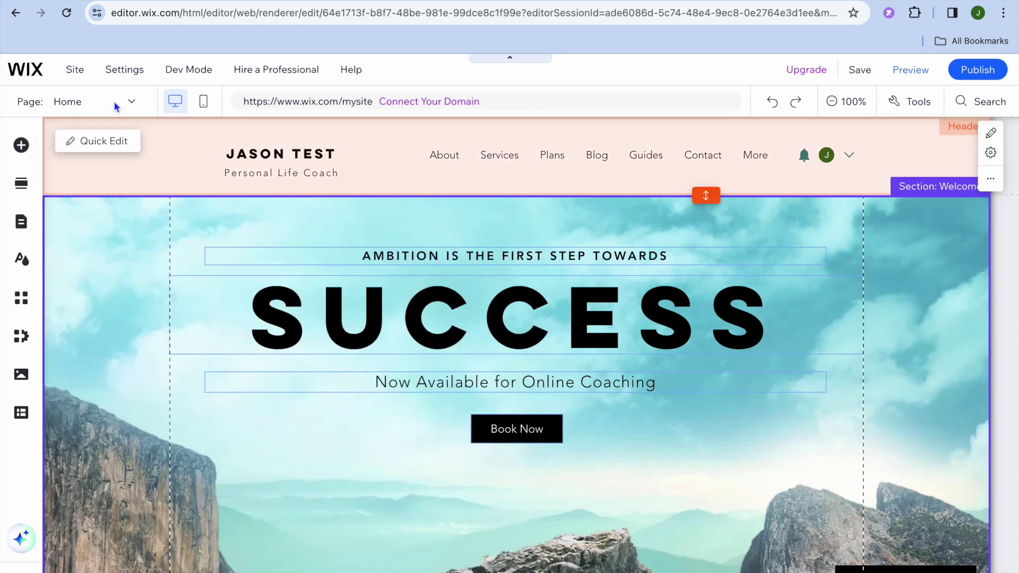
# Switch the editor to the Members page using the Page dropdown.
pyautogui.click(132, 102)
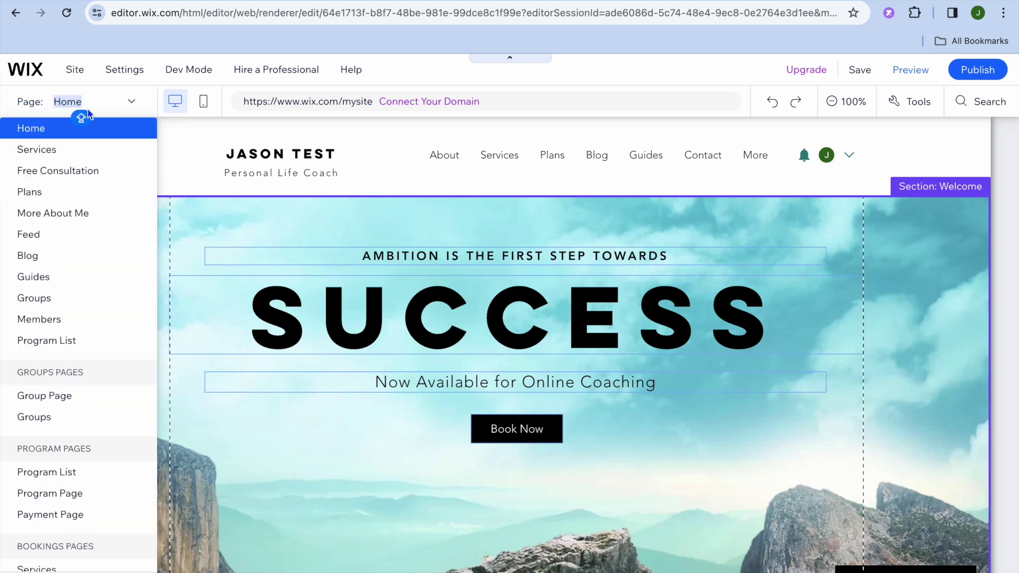
pyautogui.click(81, 320)
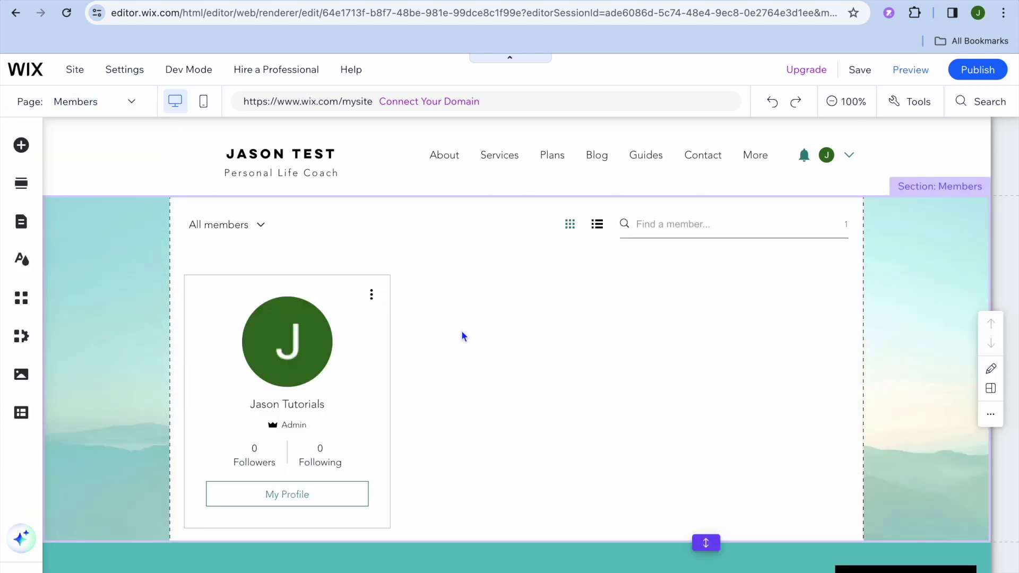
pyautogui.scroll(-8, 462, 336)
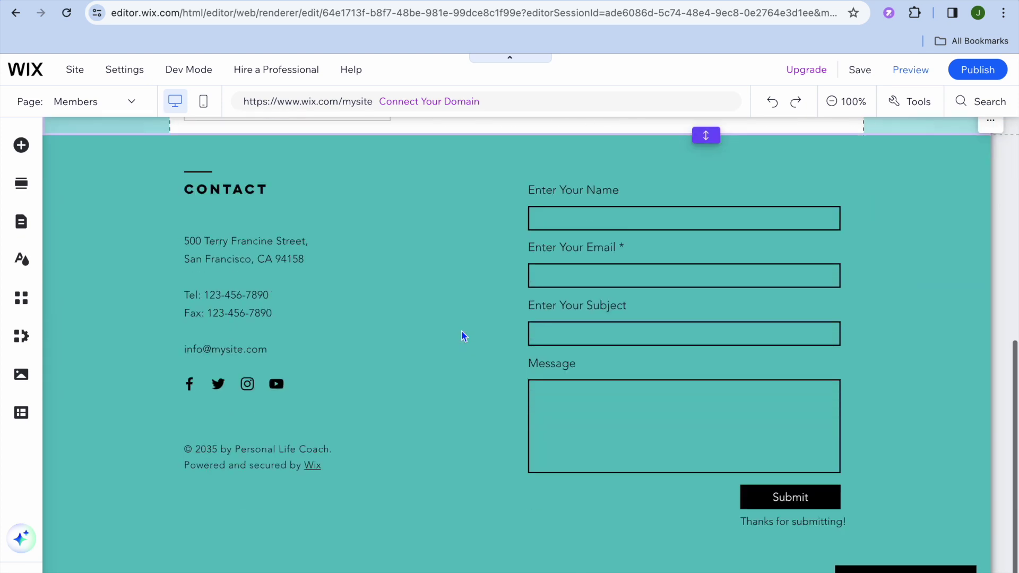
pyautogui.scroll(8, 462, 336)
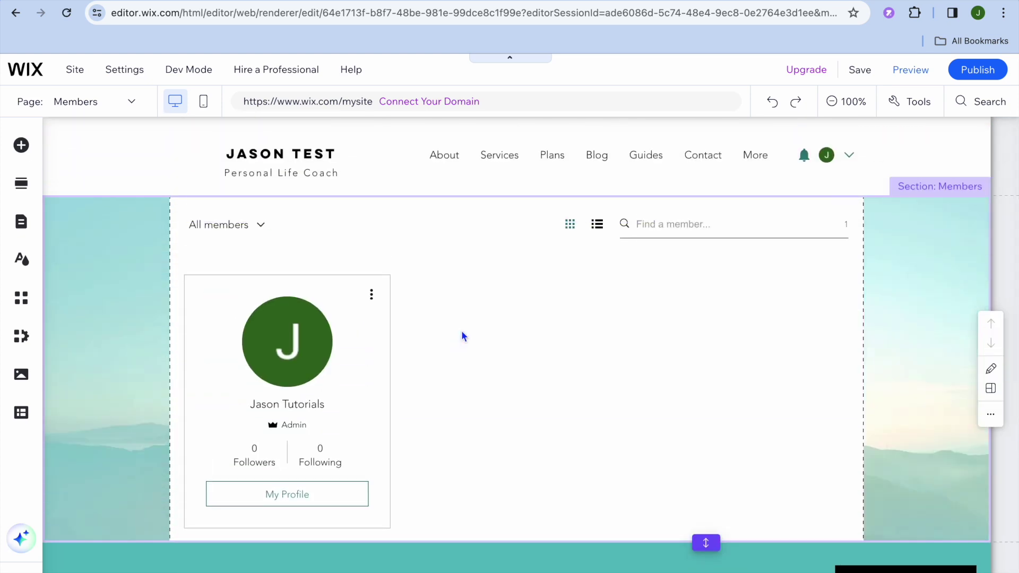
pyautogui.click(911, 69)
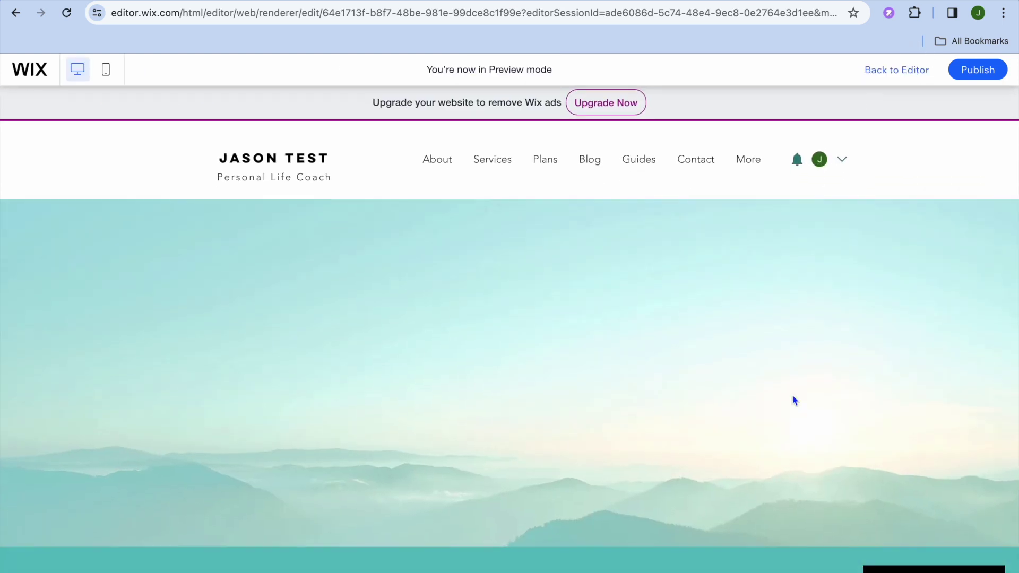
# In preview, scroll the Members page, then go to the About page and scroll through it.
pyautogui.scroll(-5, 793, 397)
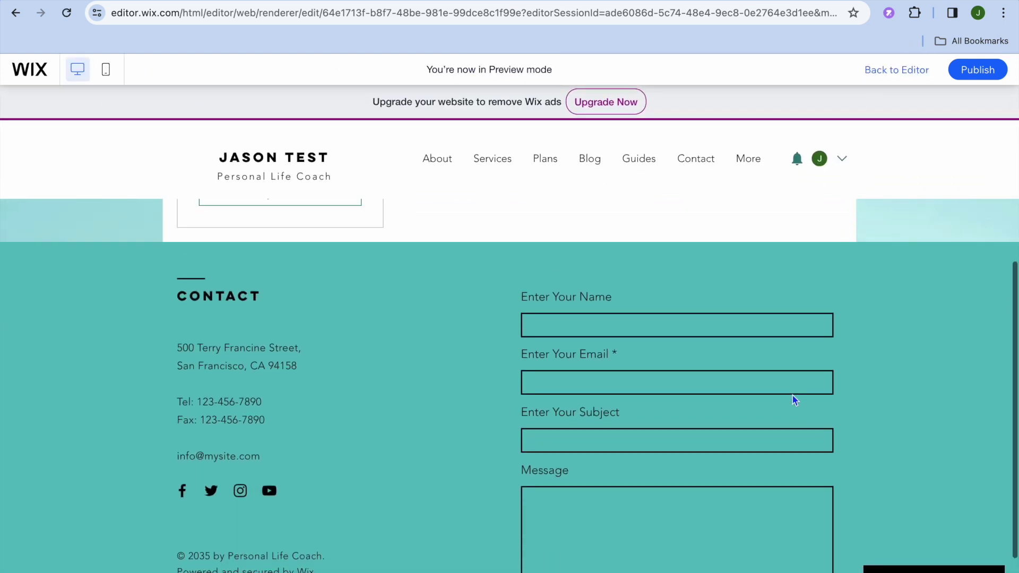
pyautogui.scroll(6, 792, 396)
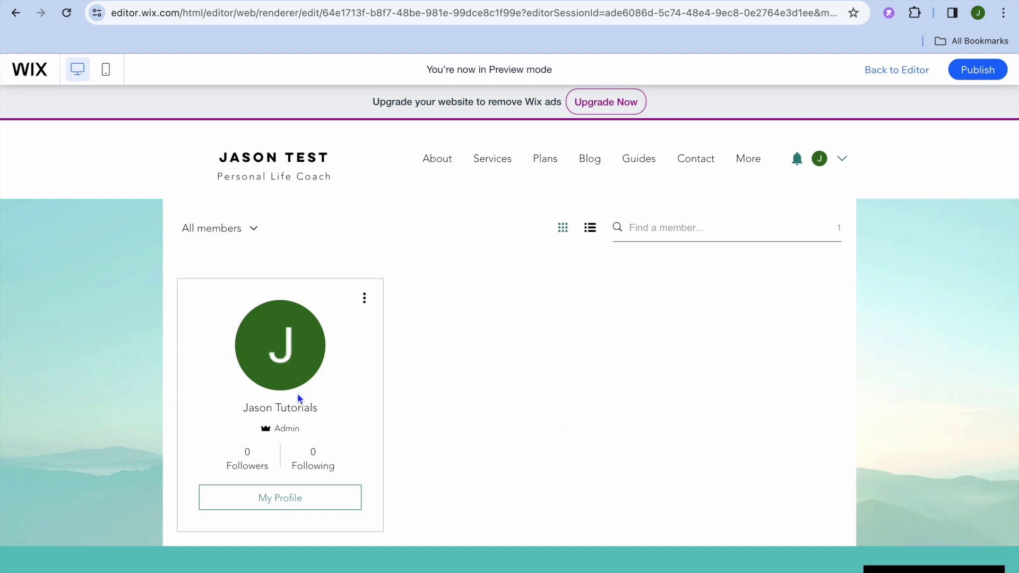
pyautogui.scroll(-2, 297, 395)
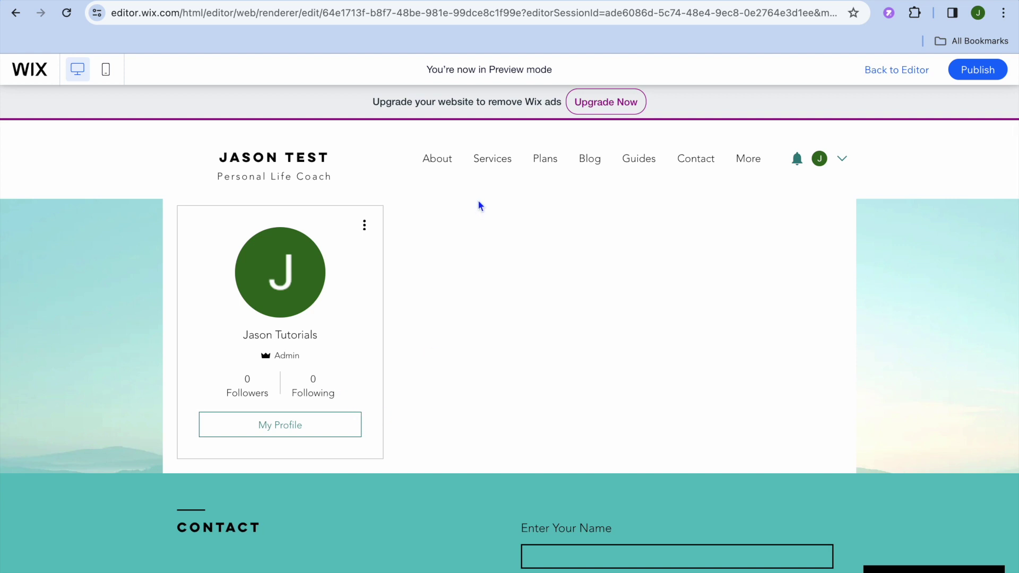
pyautogui.click(451, 162)
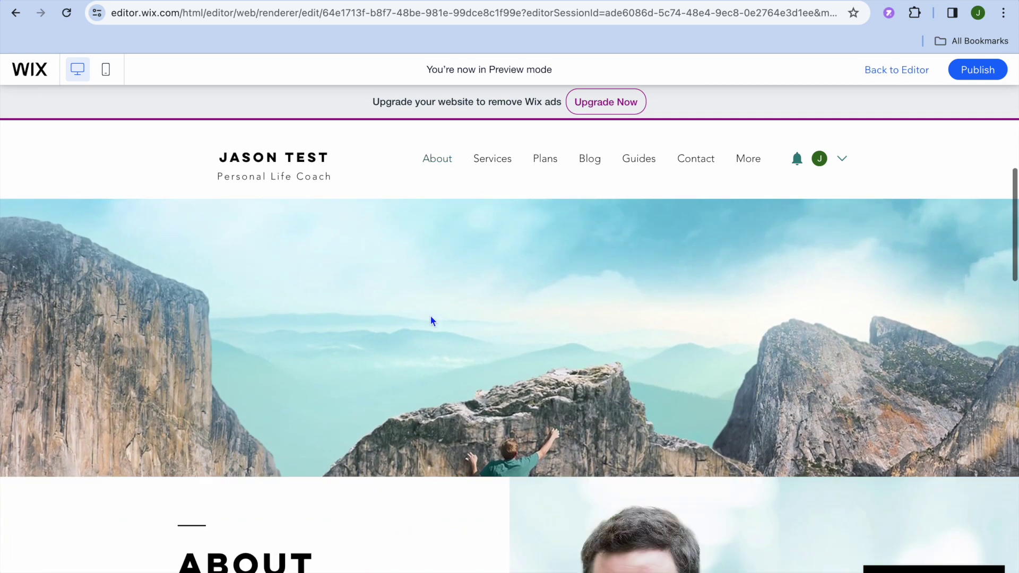
pyautogui.scroll(-6, 429, 320)
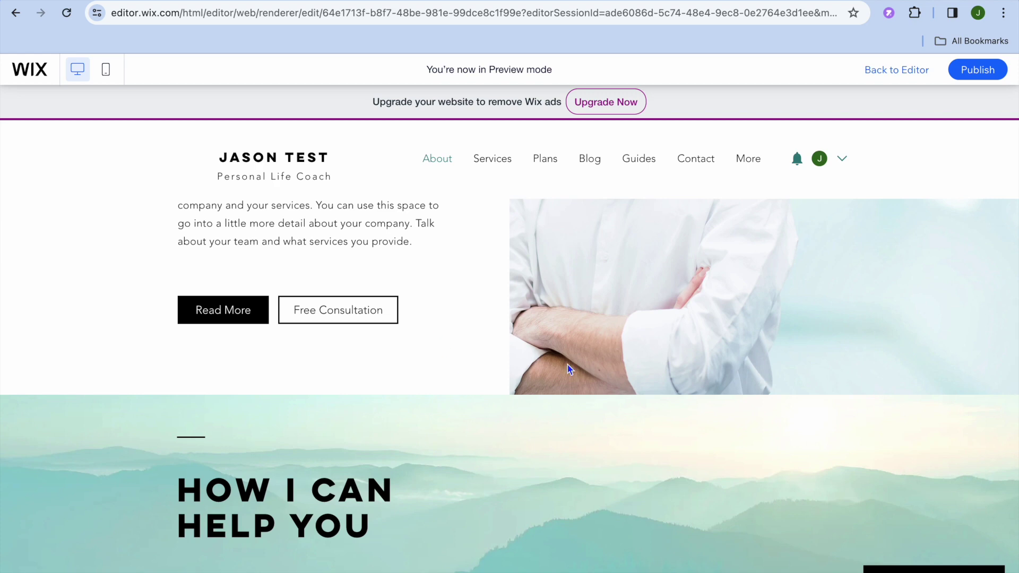
pyautogui.scroll(-2, 560, 286)
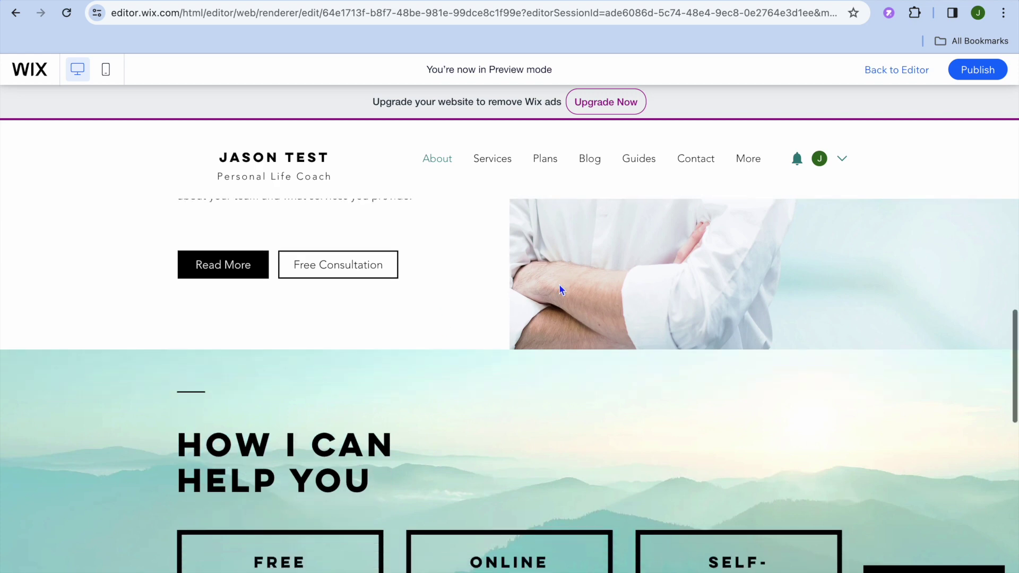
pyautogui.scroll(8, 558, 286)
pyautogui.scroll(4, 558, 289)
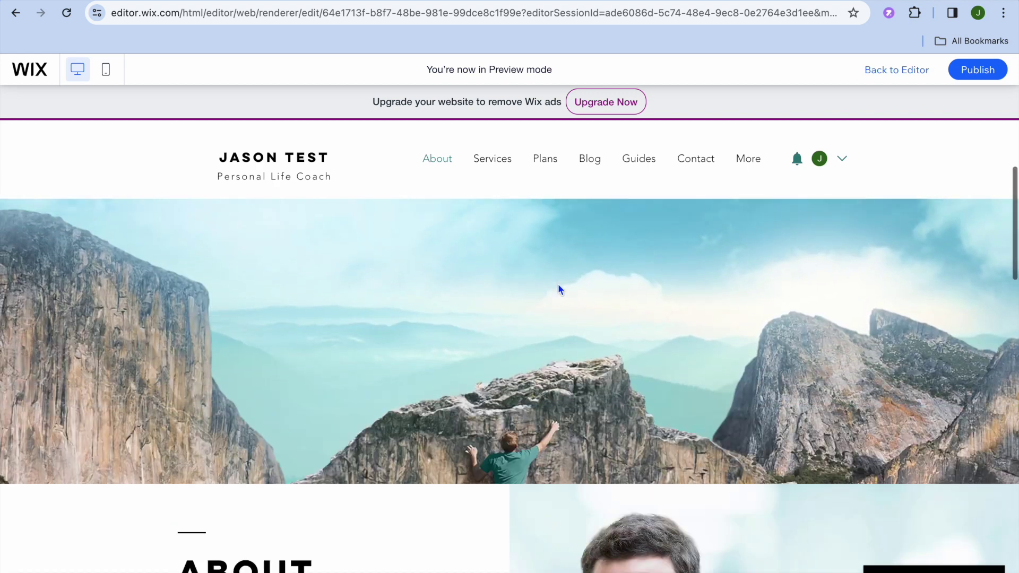